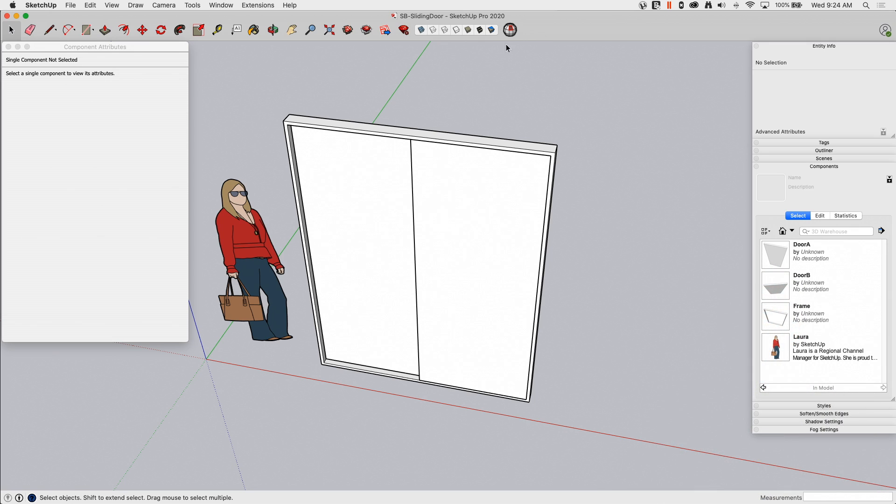
Examine the sliding door model, checking the DoorA and DoorB components inside the frame from several angles
middle_drag(625, 162, 609, 165)
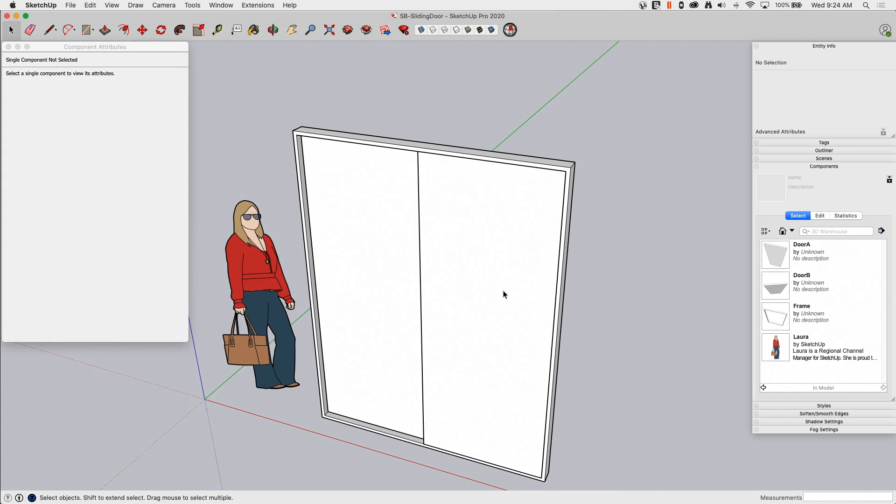
middle_drag(521, 299, 515, 280)
middle_drag(452, 64, 402, 156)
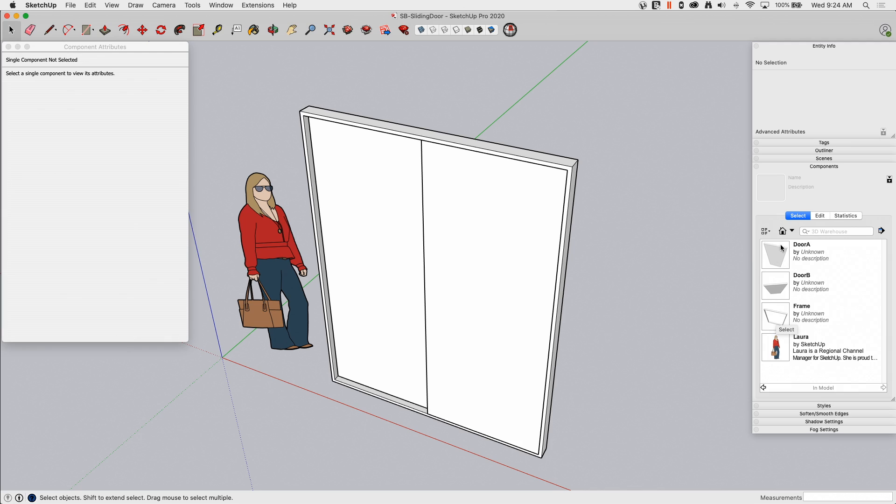
click(573, 169)
middle_drag(572, 169, 376, 273)
click(376, 273)
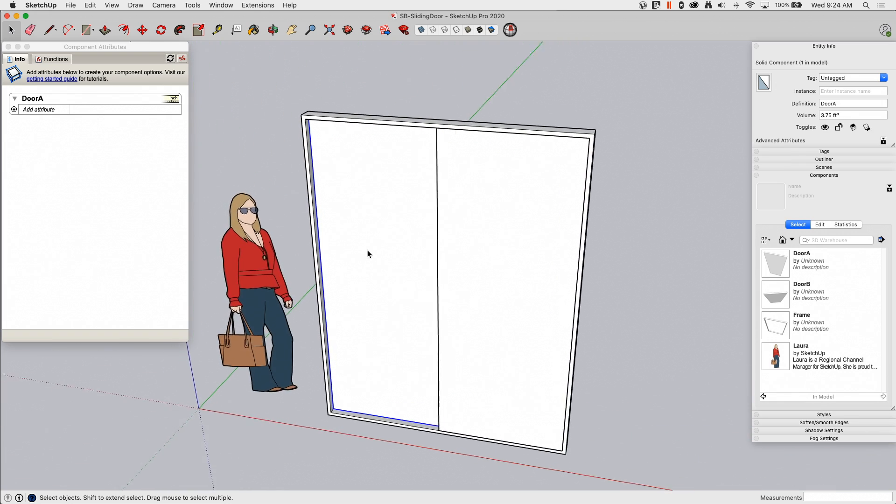
click(518, 319)
middle_drag(516, 313, 494, 296)
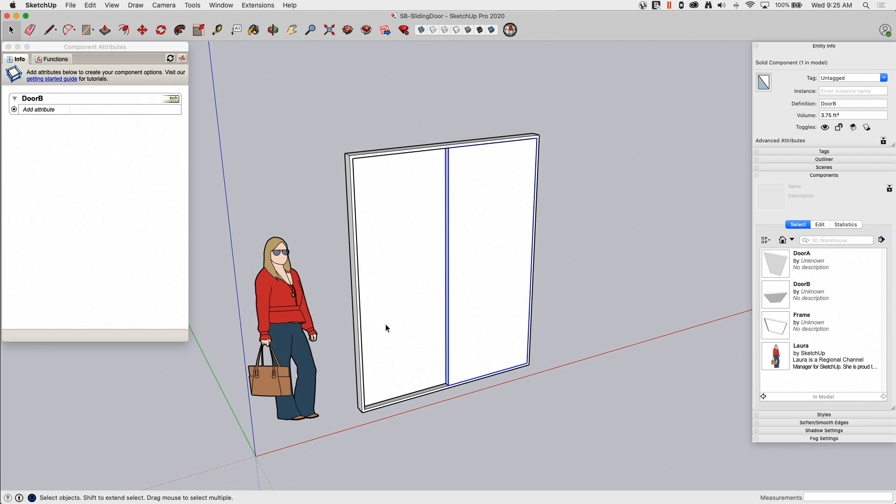
middle_drag(523, 283, 505, 158)
middle_drag(442, 192, 446, 371)
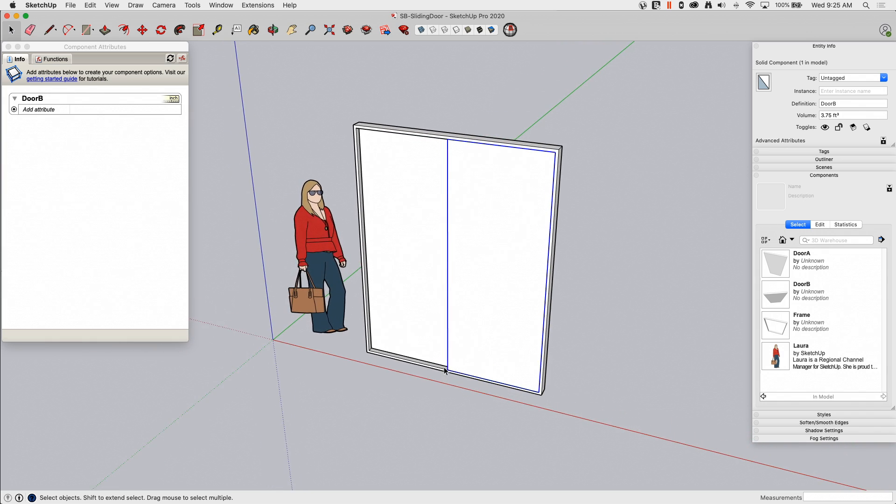
middle_drag(369, 138, 437, 222)
click(438, 222)
click(529, 243)
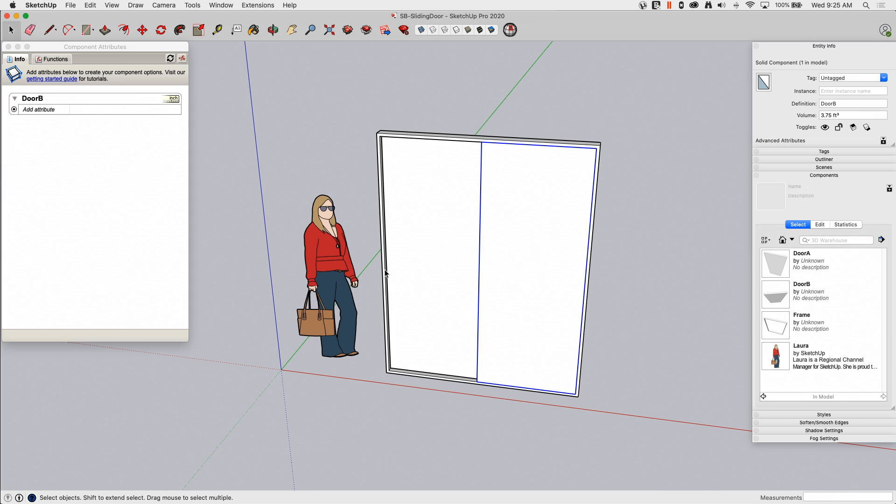
middle_drag(516, 280, 440, 245)
click(440, 245)
click(502, 250)
middle_drag(501, 250, 441, 239)
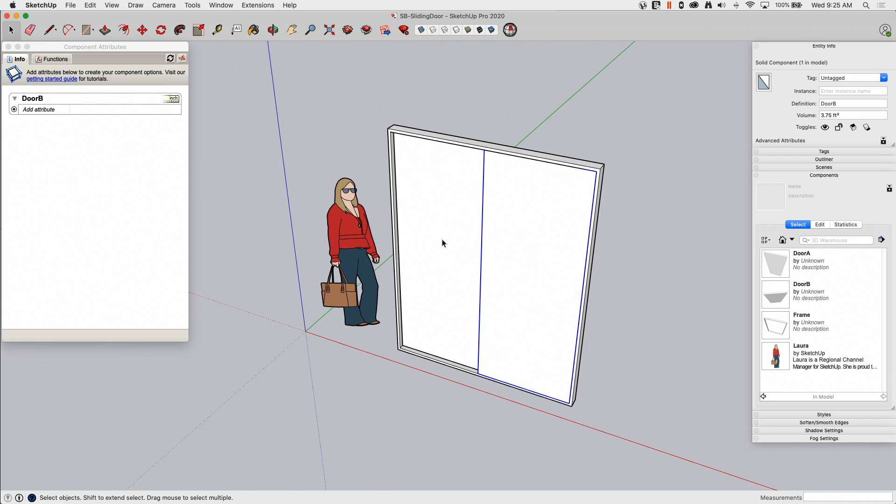
Inspect in X-ray view how the two door panels overlap at the middle of the frame
click(421, 30)
scroll(478, 311, up, 5)
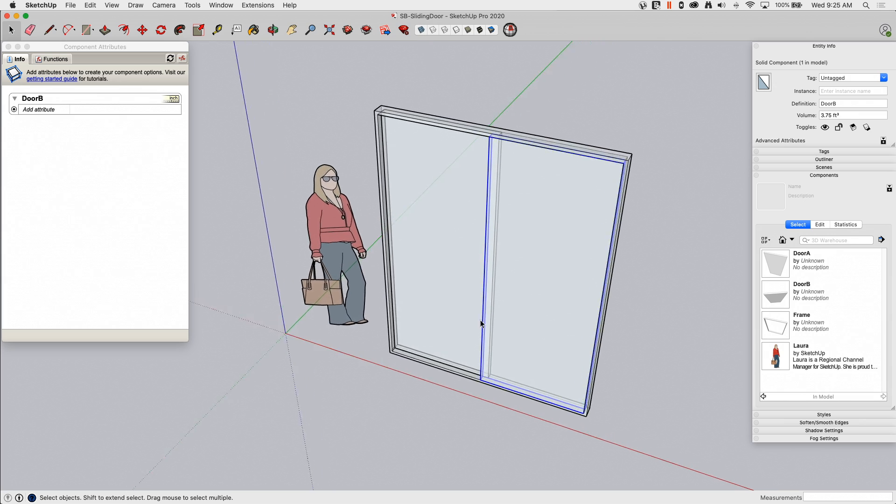
scroll(497, 382, up, 3)
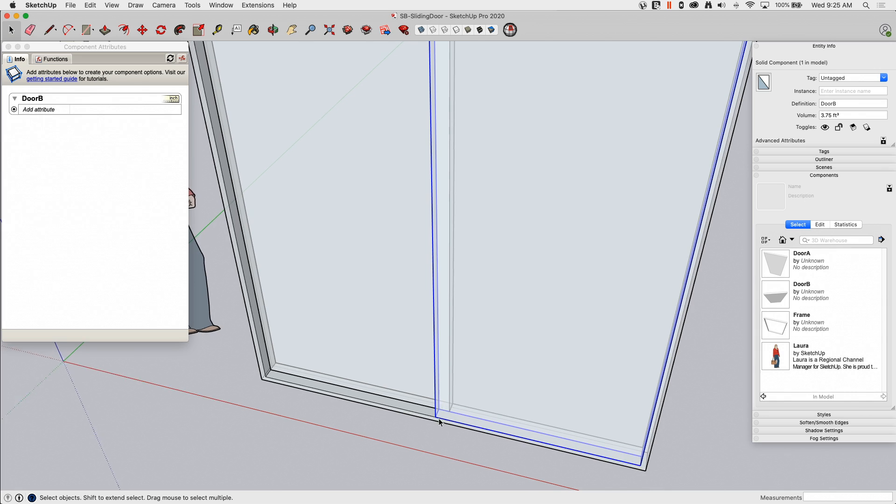
scroll(438, 416, up, 2)
scroll(448, 410, down, 3)
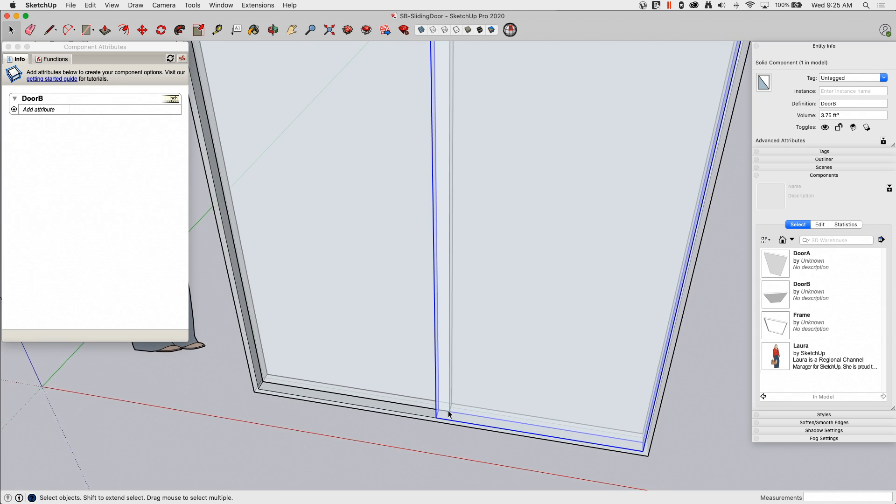
scroll(448, 413, up, 1)
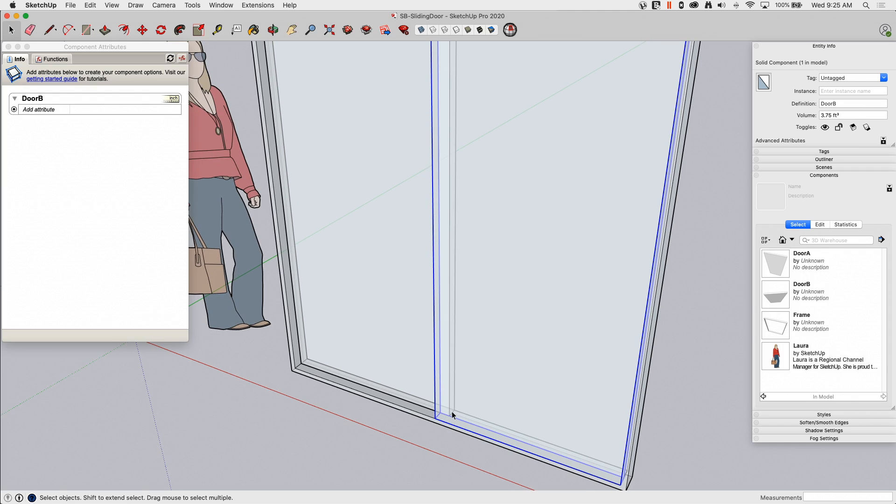
middle_drag(441, 414, 385, 126)
click(421, 31)
Combine the frame and both door panels into one component with the definition name SlidingDoor
middle_drag(424, 44, 522, 163)
click(414, 200)
click(419, 136)
click(560, 127)
middle_drag(560, 127, 582, 113)
drag(589, 96, 394, 169)
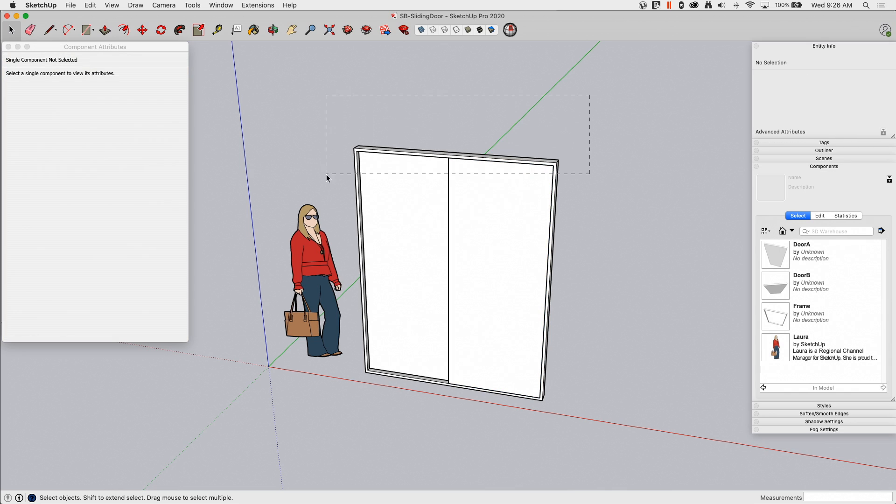
drag(326, 174, 327, 175)
middle_drag(401, 175, 444, 208)
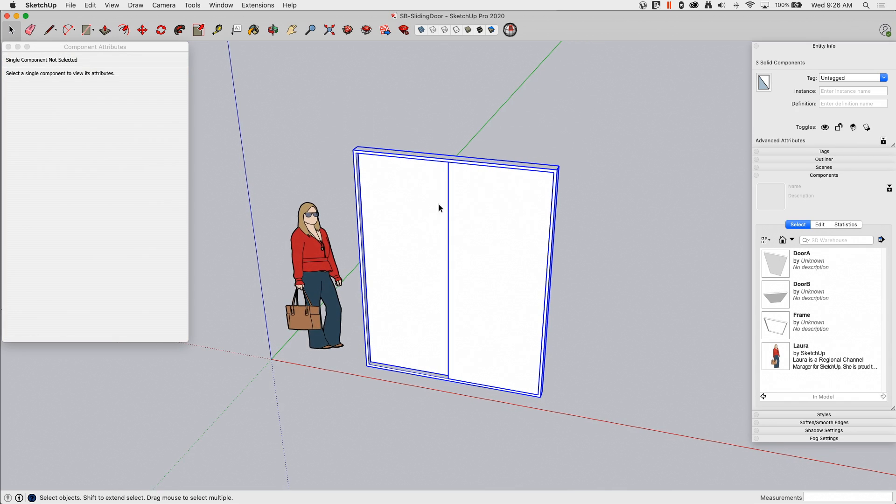
right_click(430, 202)
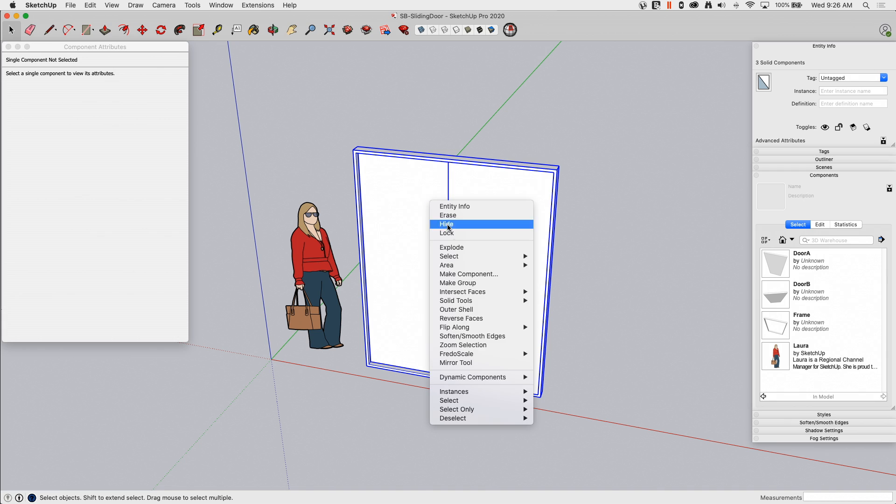
click(462, 274)
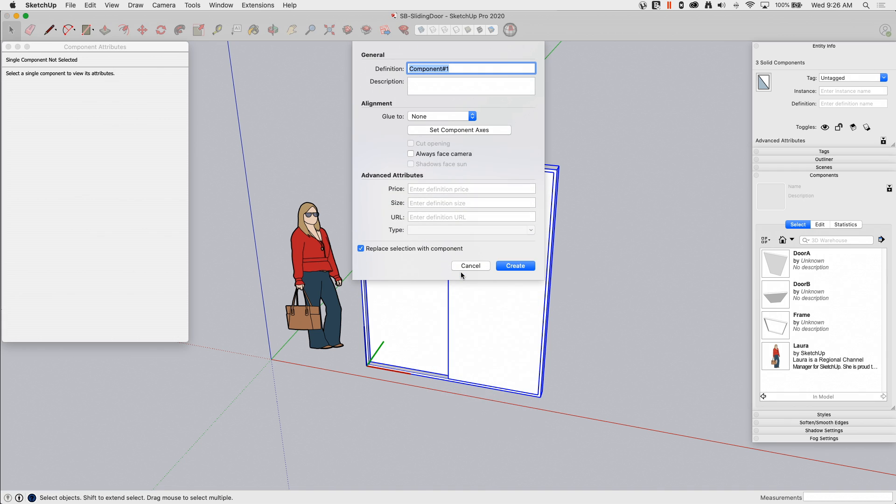
text(Sliding)
key(BackSpace)
text(Door)
key(Return)
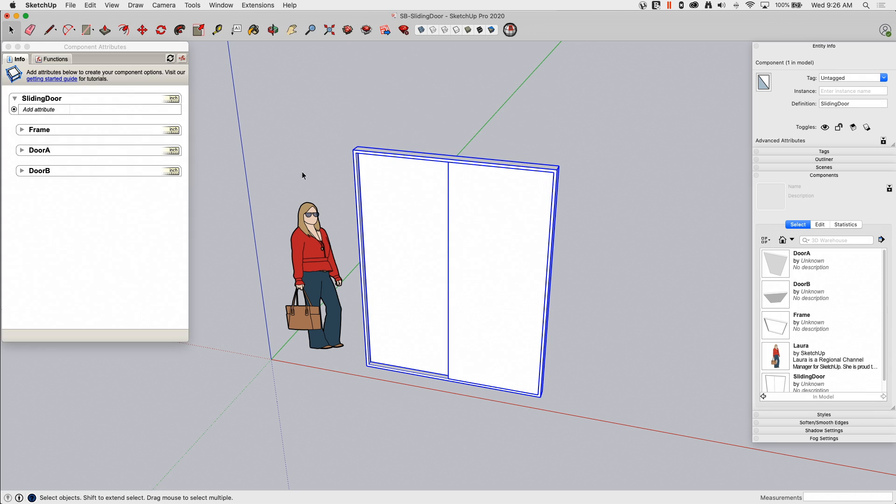
middle_drag(332, 179, 460, 159)
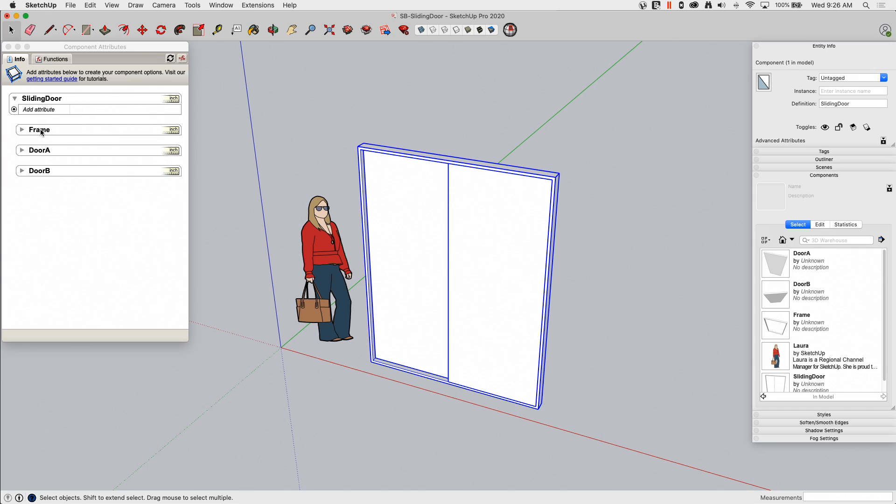
scroll(206, 202, up, 3)
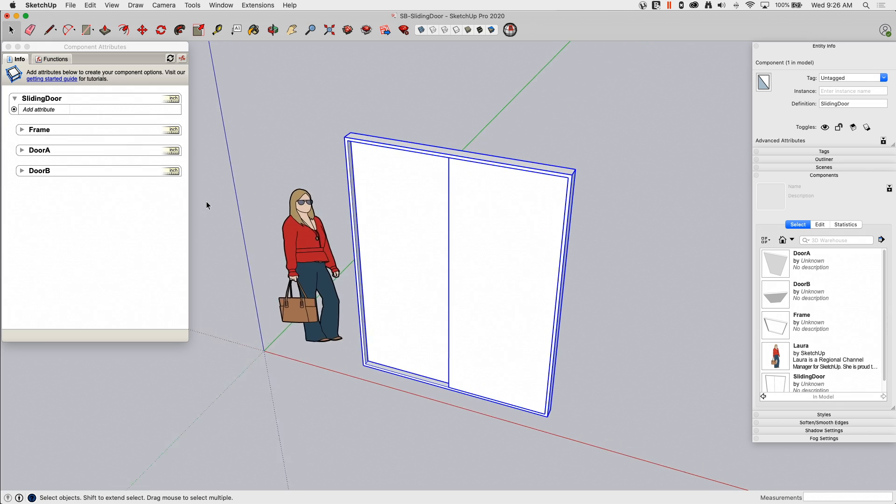
scroll(209, 203, up, 1)
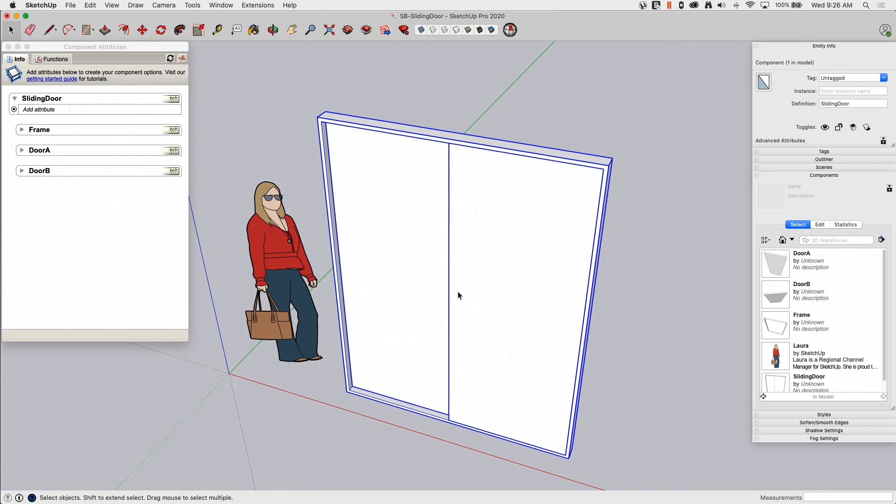
middle_drag(384, 320, 386, 236)
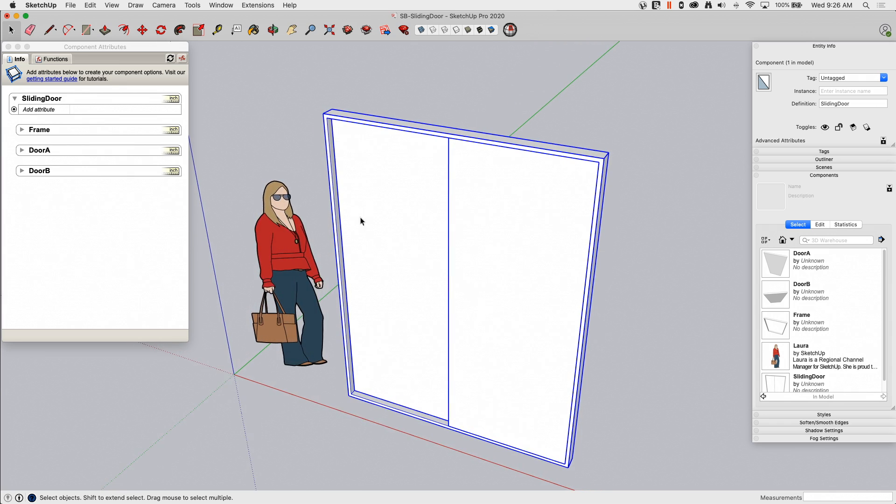
click(21, 175)
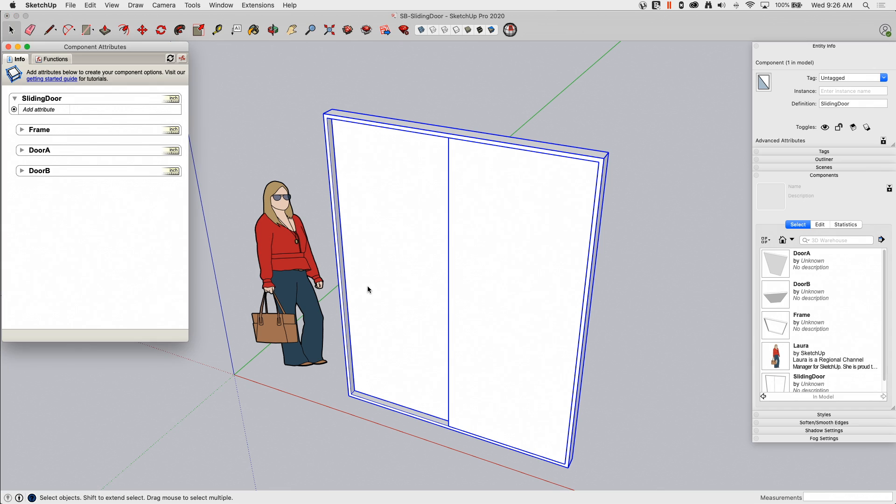
middle_drag(408, 261, 472, 334)
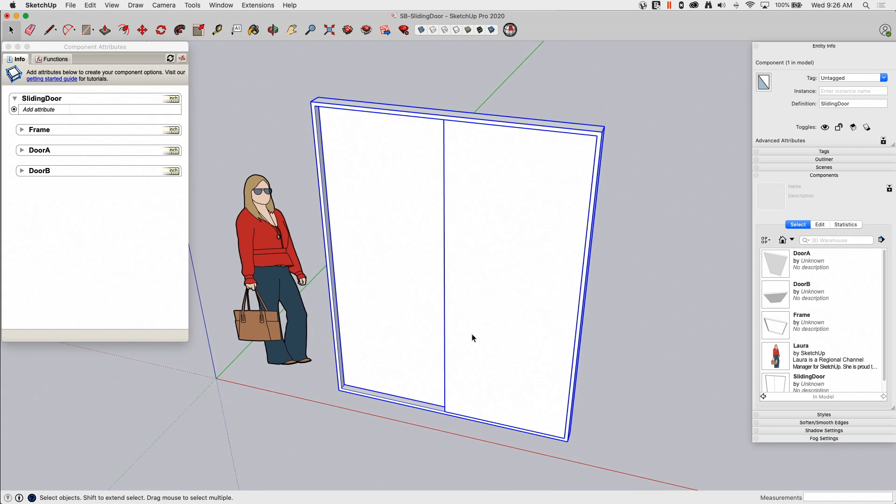
double_click(471, 334)
click(489, 265)
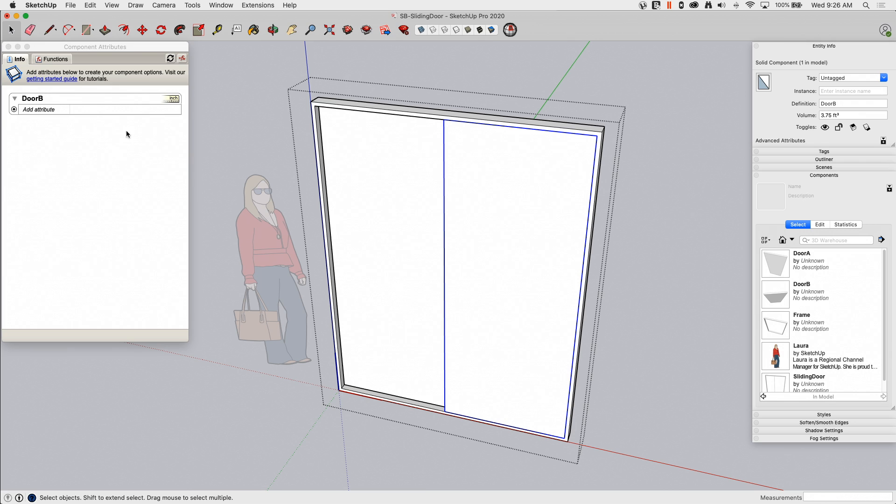
middle_drag(461, 212, 467, 393)
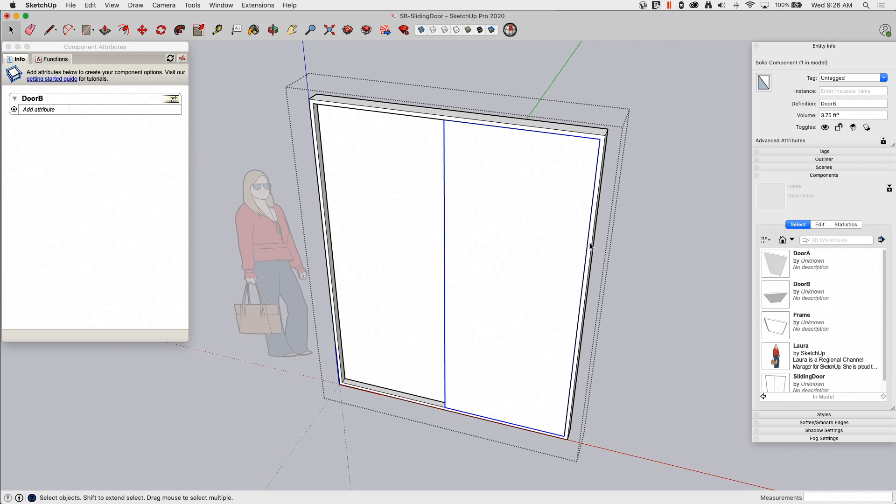
middle_drag(459, 345, 459, 329)
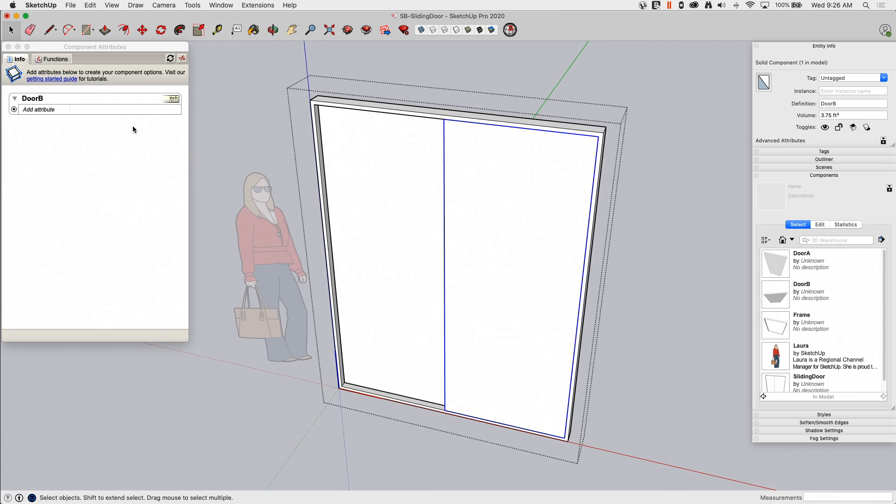
click(15, 111)
click(15, 111)
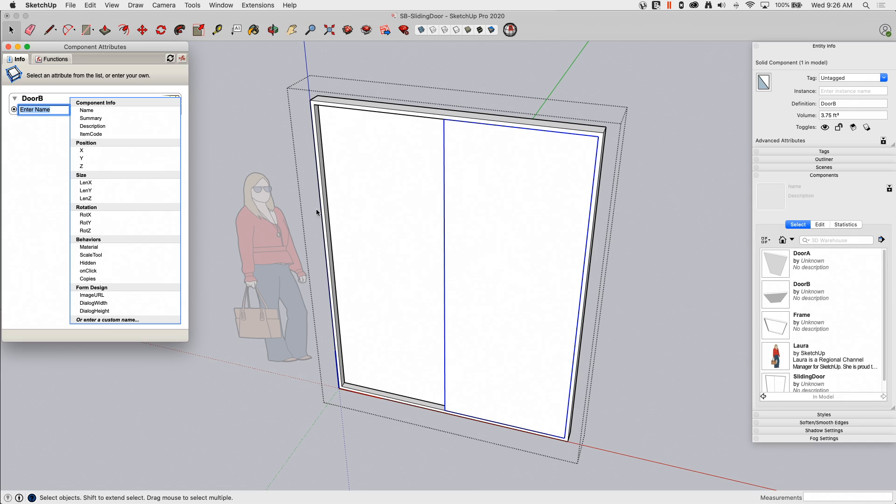
click(31, 161)
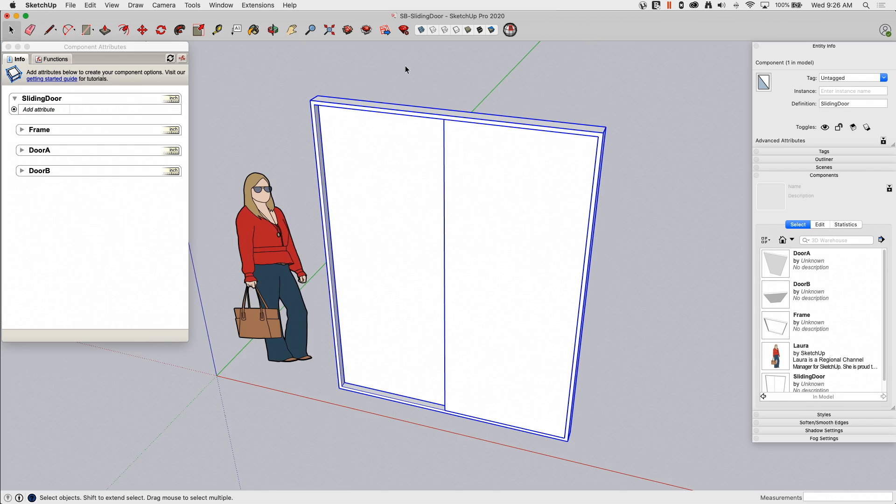
middle_drag(405, 65, 466, 149)
middle_drag(484, 203, 538, 226)
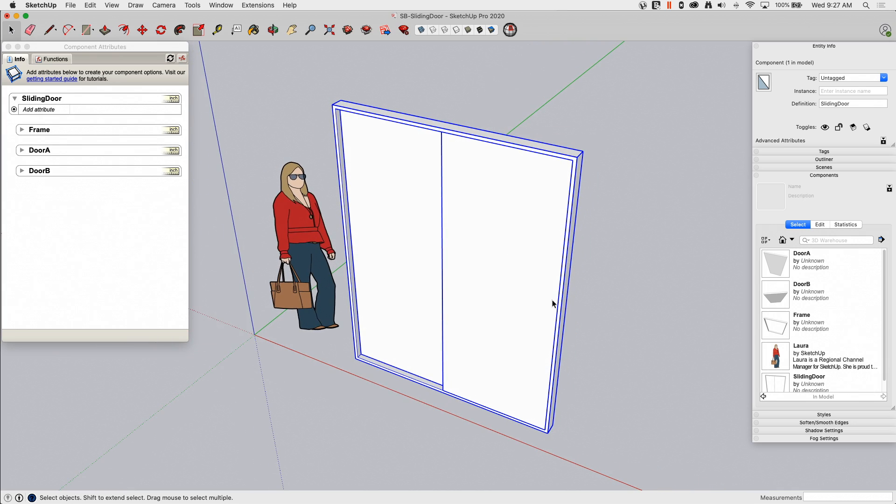
middle_drag(560, 335, 418, 211)
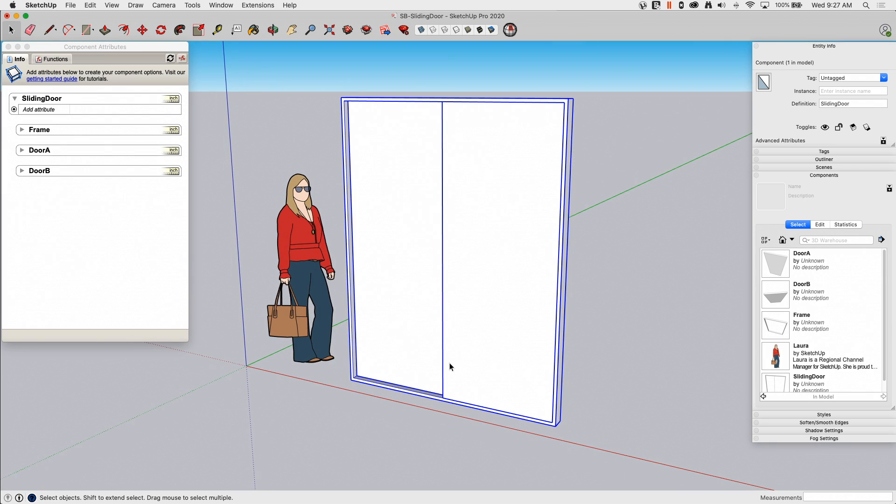
middle_drag(449, 363, 457, 265)
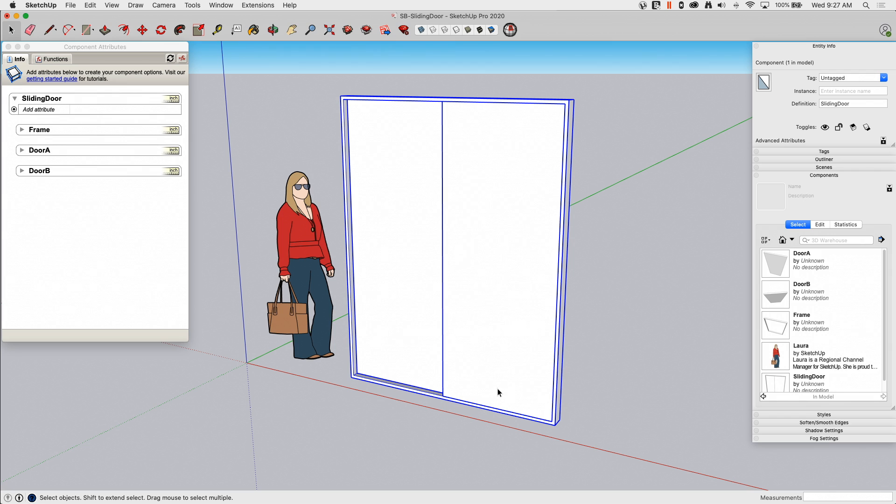
middle_drag(477, 388, 495, 199)
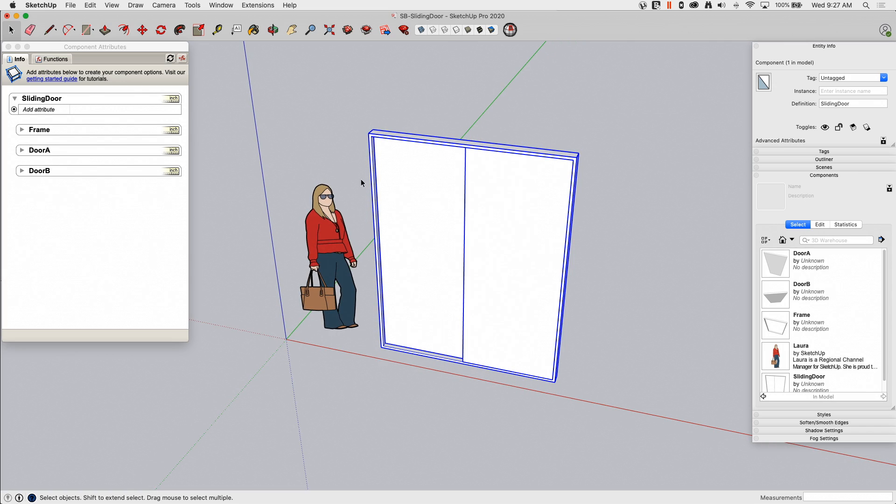
middle_drag(436, 202, 429, 215)
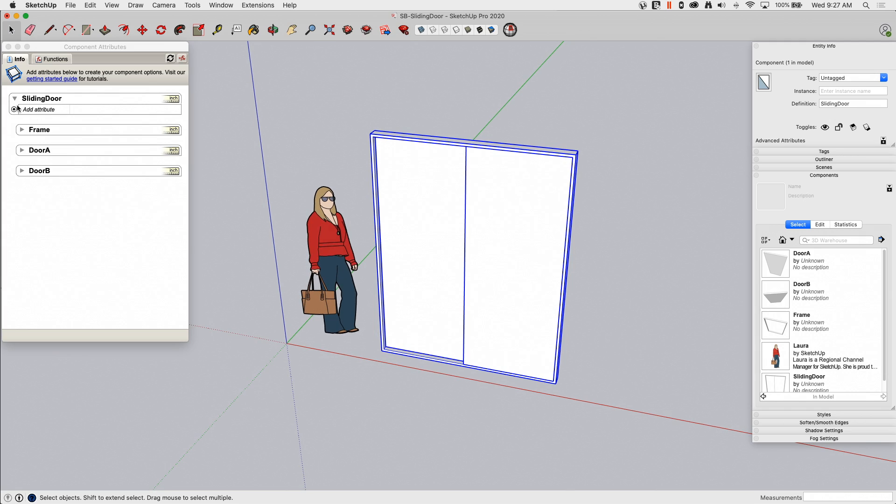
Add a custom attribute named State to the SlidingDoor parent component
click(14, 110)
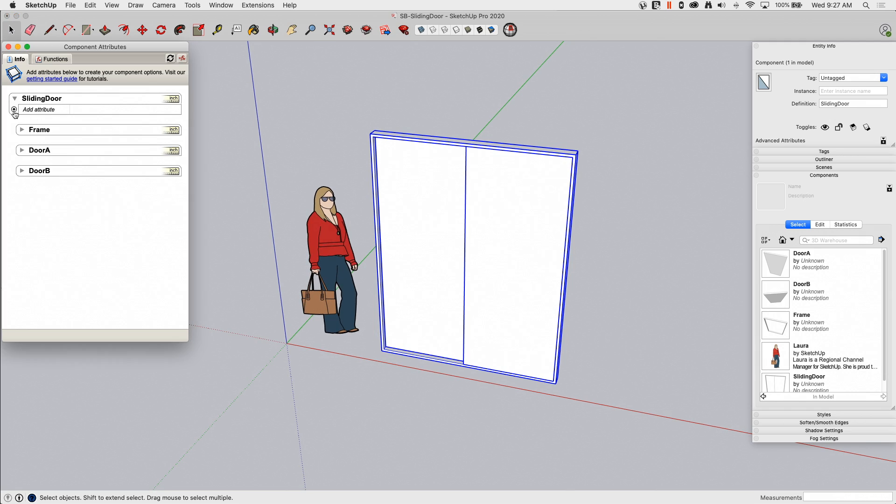
click(14, 110)
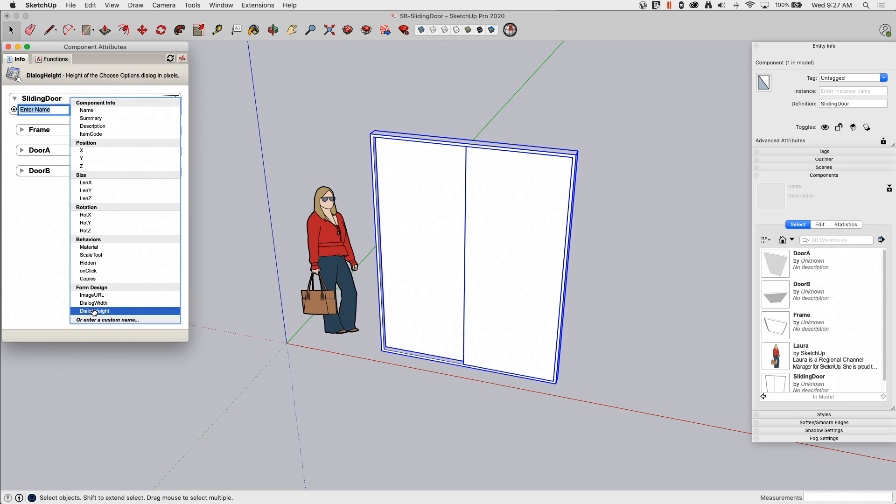
text(State)
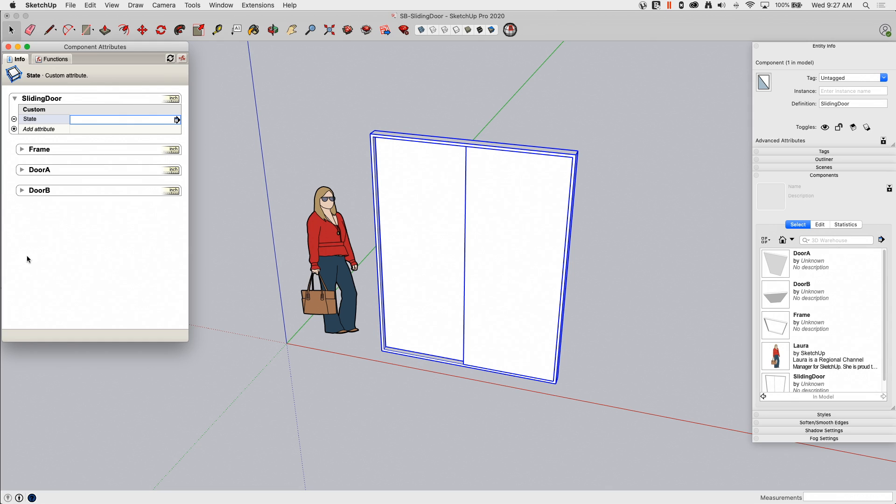
Set the SlidingDoor's State attribute to 0 and give the component an onClick behavior of SET(State,0,1)
click(76, 119)
text(0)
click(14, 130)
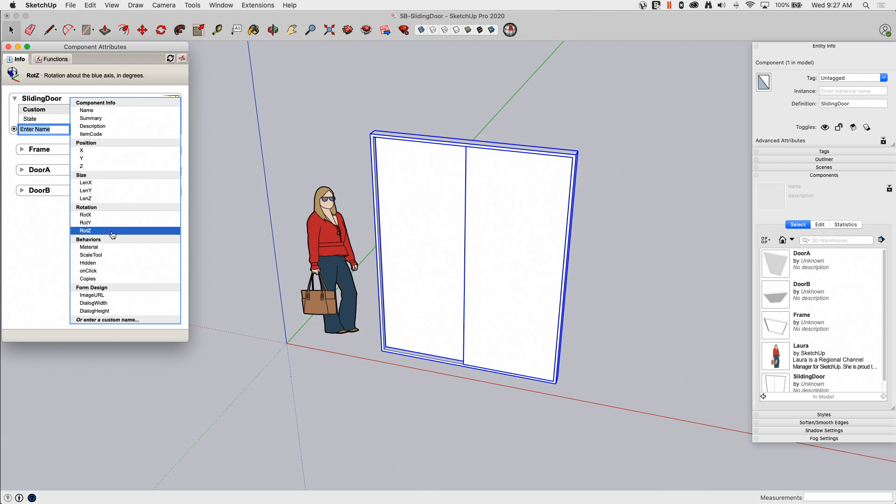
click(107, 269)
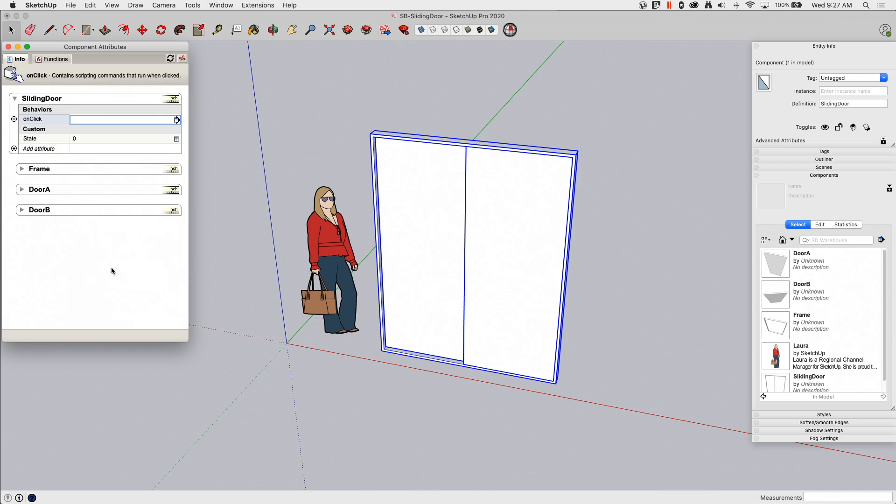
click(77, 122)
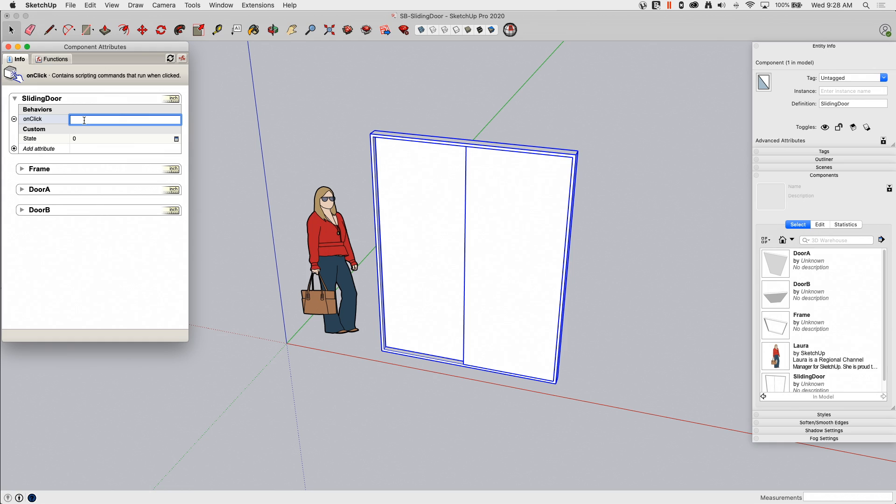
text(ET)
click(177, 120)
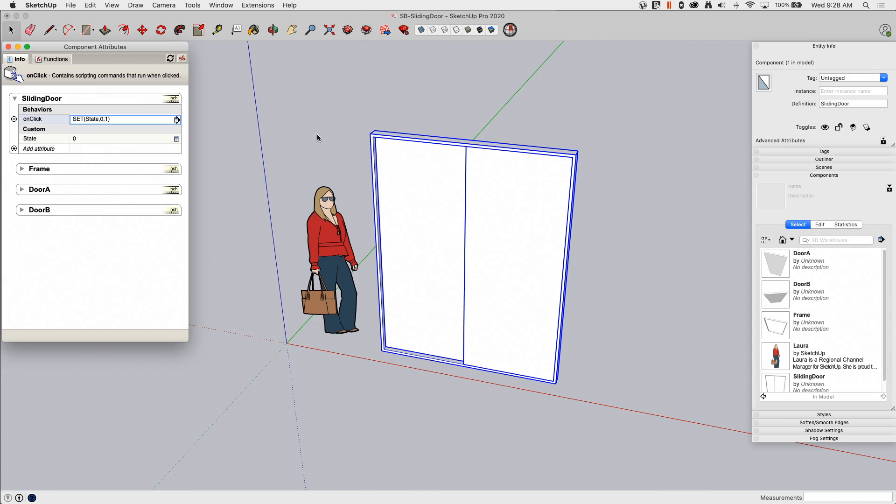
Test the SlidingDoor's onClick behavior with the Interact tool, checking how the State value responds
click(193, 5)
click(202, 257)
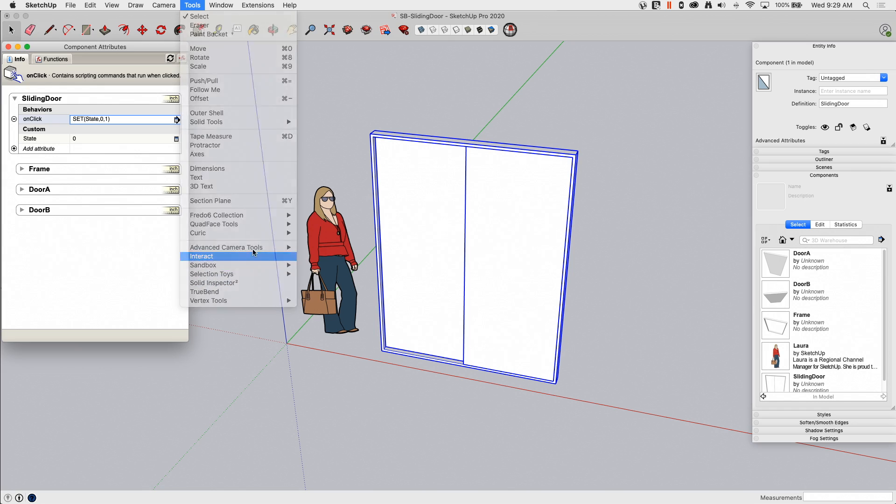
click(290, 154)
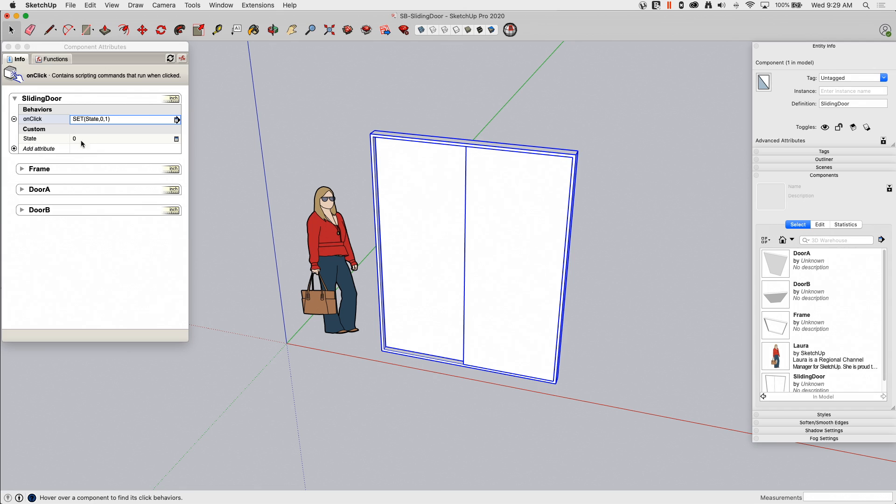
click(409, 188)
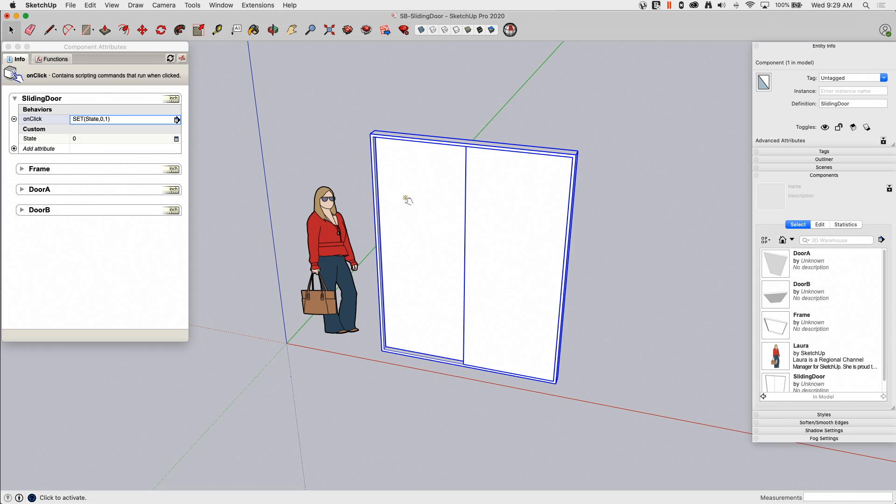
click(403, 175)
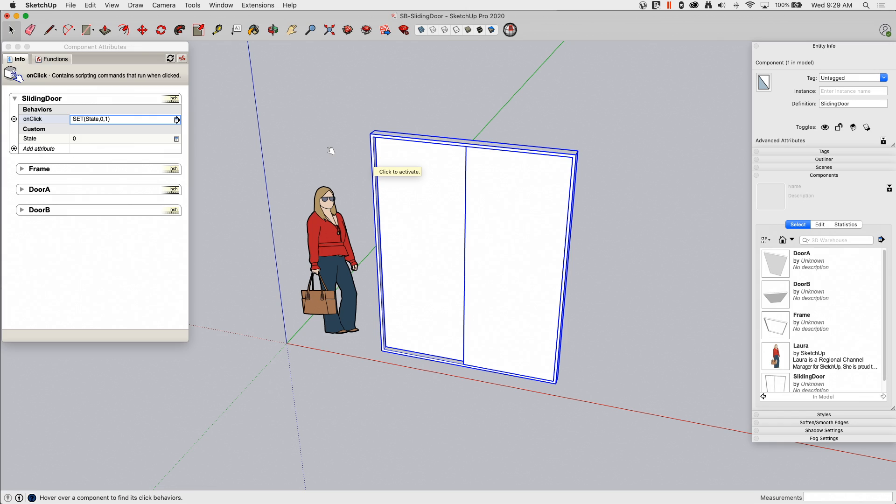
click(132, 45)
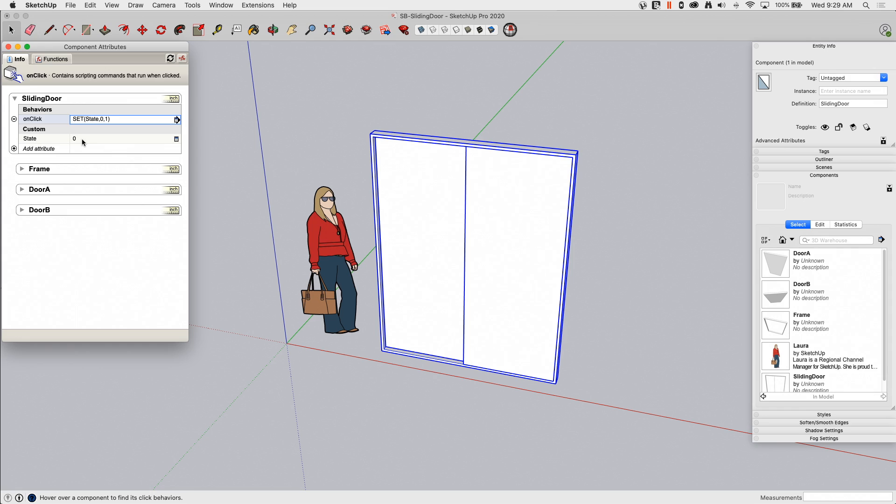
Add the X position attribute to the DoorB subcomponent
click(22, 211)
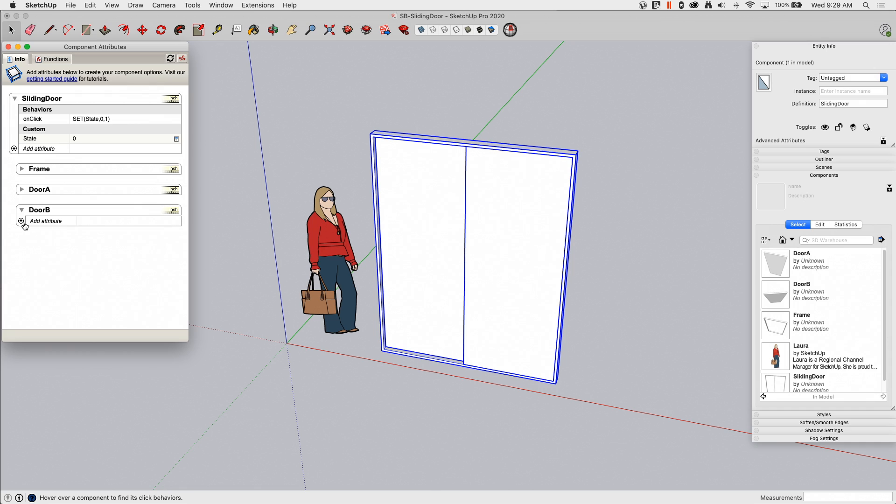
click(21, 221)
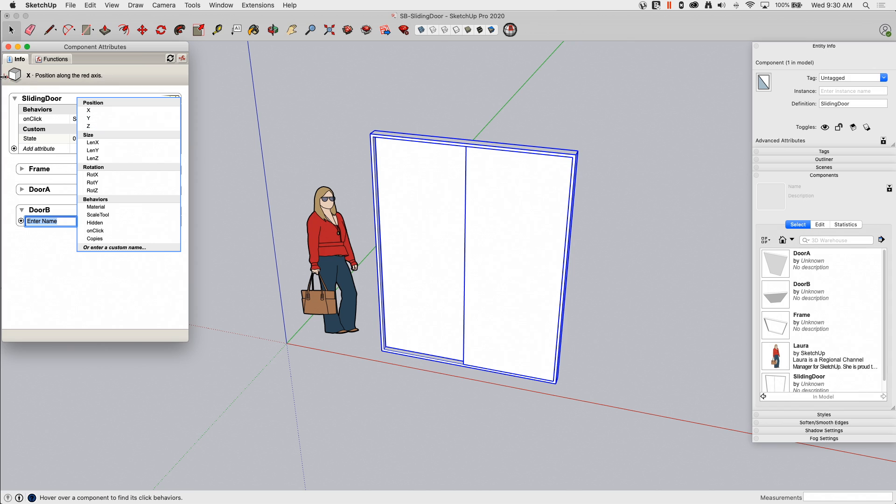
click(98, 111)
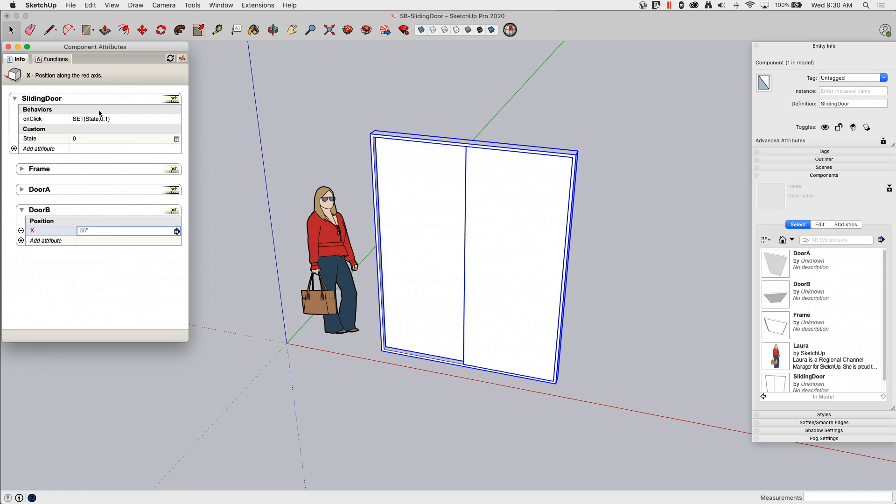
click(97, 230)
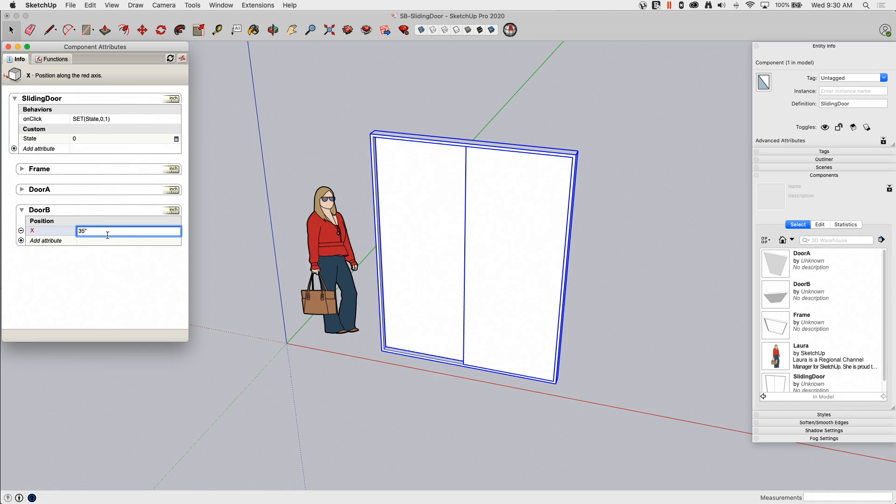
Open SlidingDoor and its DoorB panel for editing to compare the origins of the two components along the red axis
click(448, 344)
key(space)
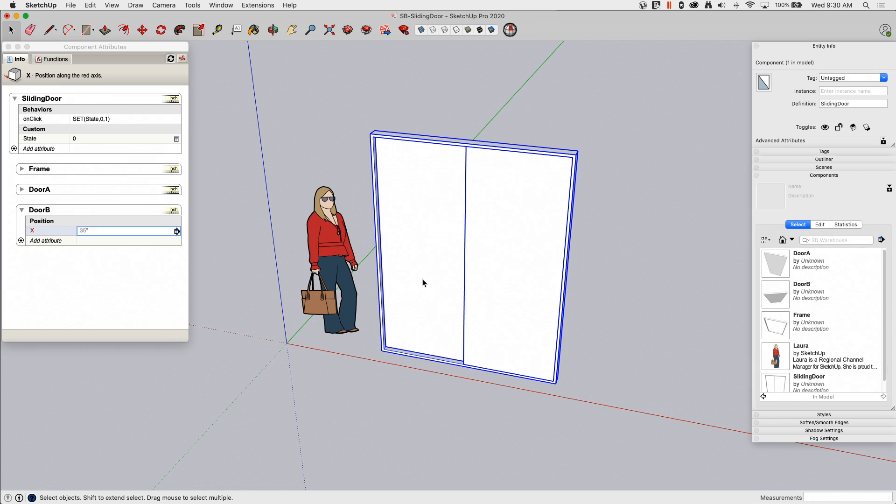
double_click(422, 279)
scroll(451, 376, up, 6)
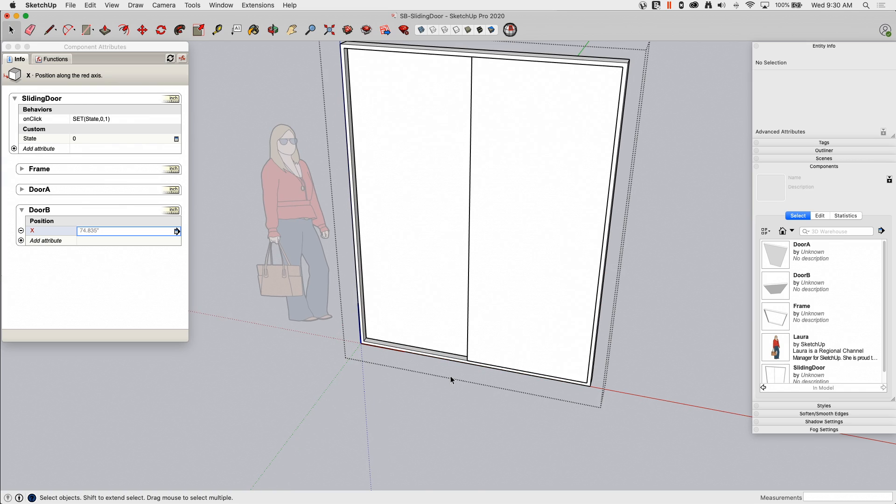
scroll(387, 361, up, 2)
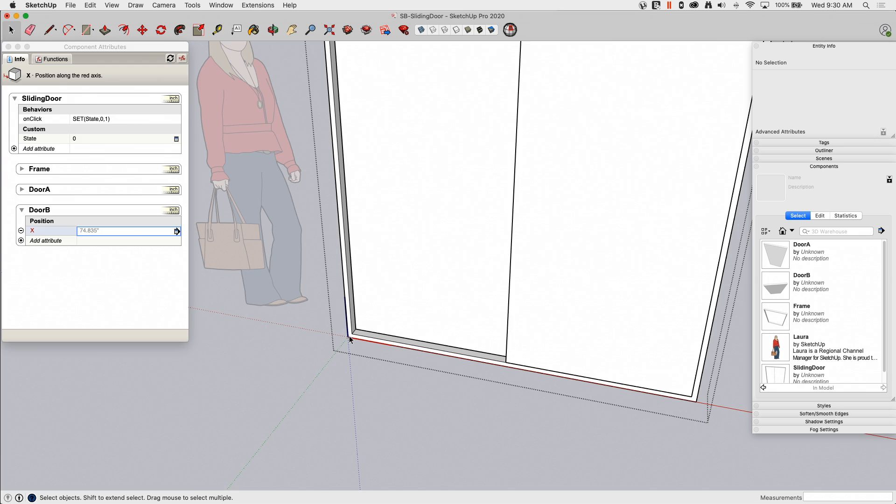
click(532, 257)
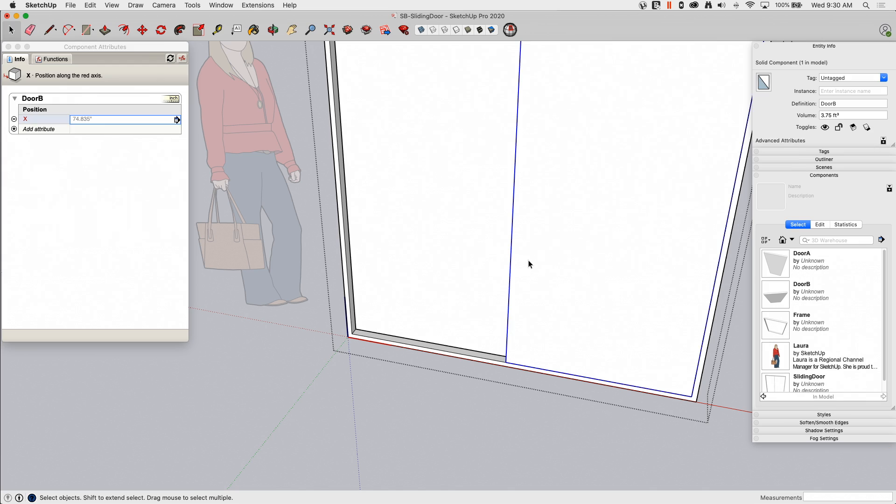
double_click(528, 259)
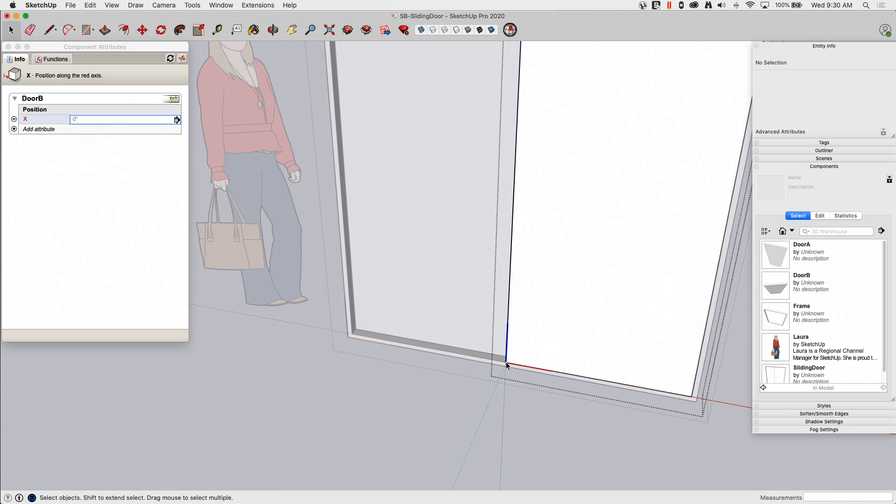
scroll(337, 331, down, 2)
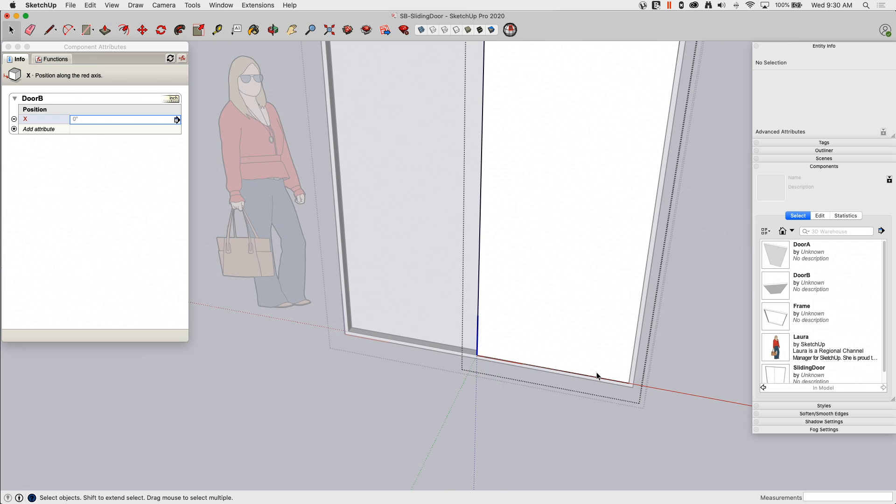
scroll(626, 385, down, 2)
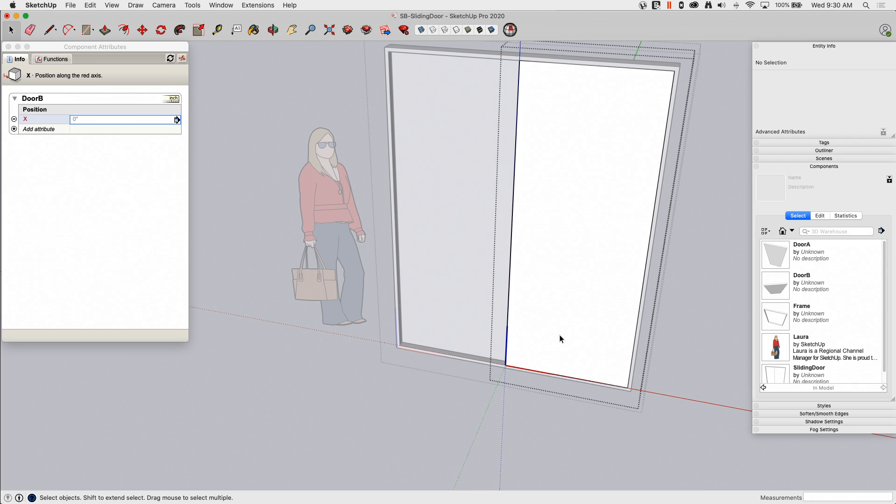
scroll(502, 377, up, 2)
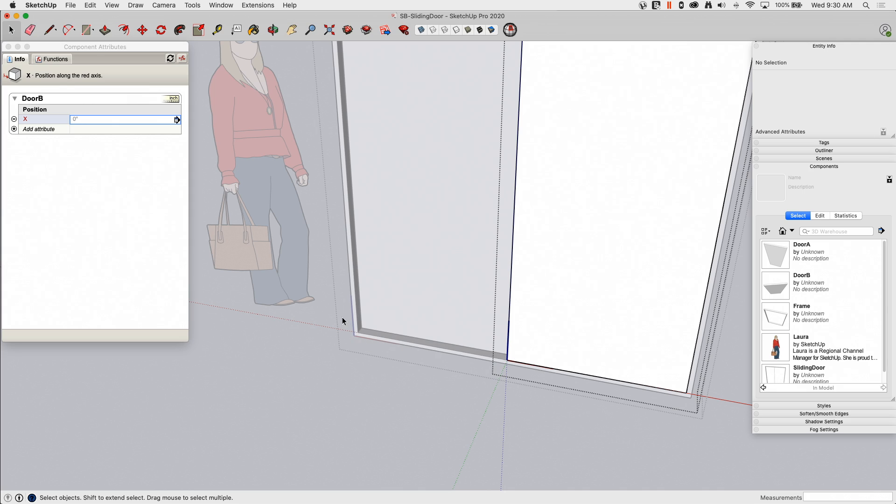
Check the offset from the frame's bottom corner toward DoorB's origin with the Line tool, drawing nothing, and return to the SlidingDoor component
key(l)
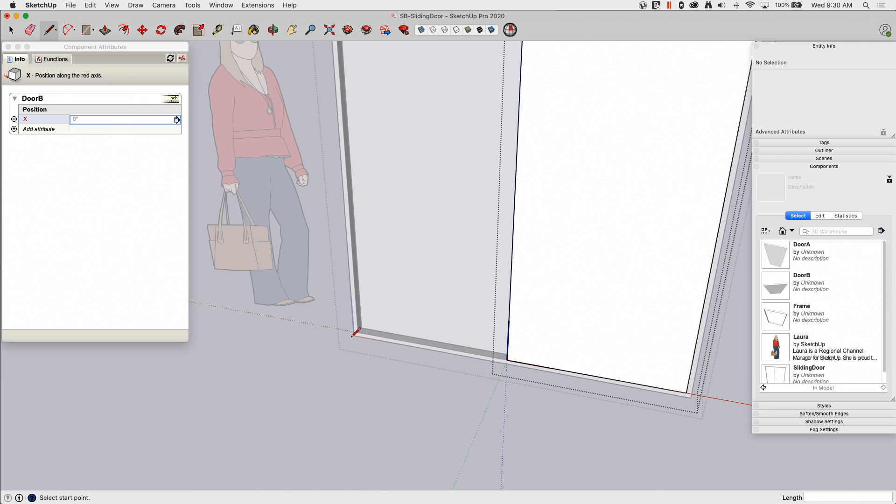
click(353, 335)
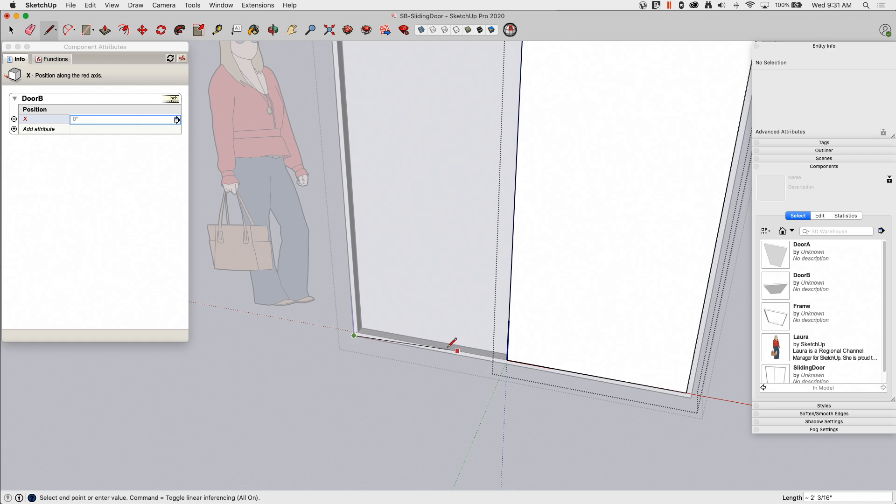
click(356, 334)
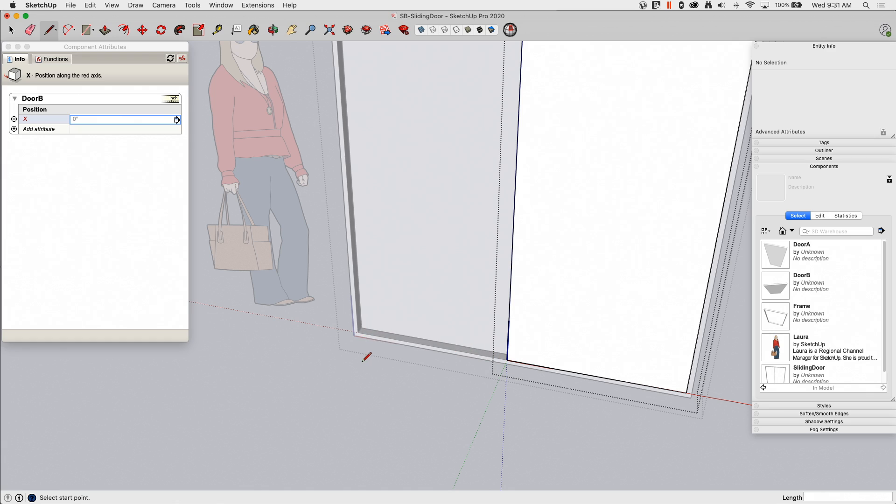
key(space)
key(Escape)
scroll(362, 406, down, 2)
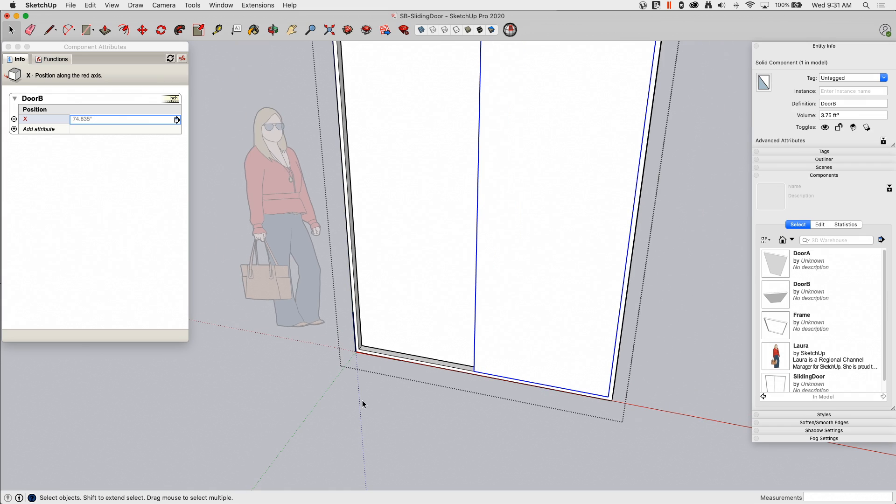
key(Escape)
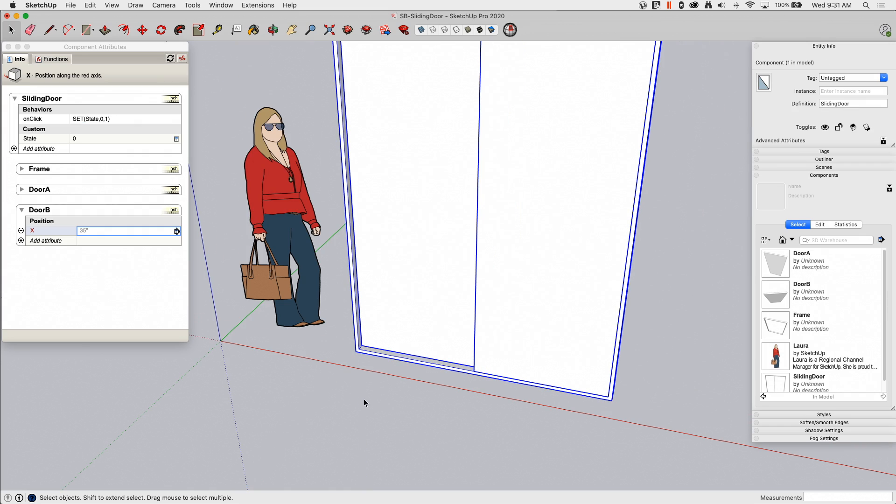
Set DoorB's X position to the formula =IF(SlidingDoor!State=0,35,1)
click(98, 232)
drag(98, 232, 70, 233)
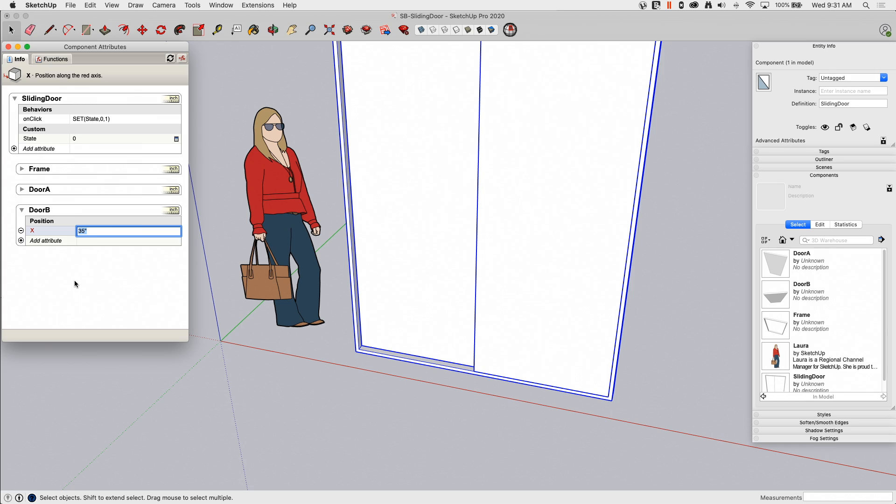
text(=IF()
click(49, 141)
text(0)
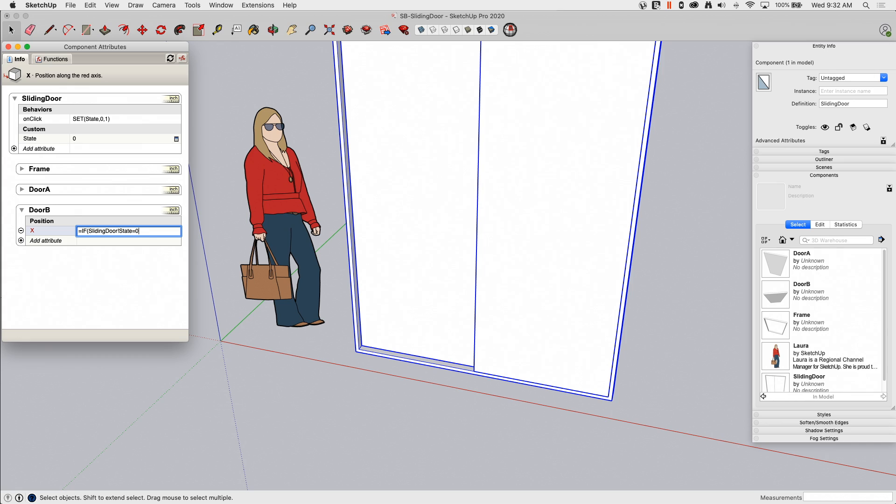
text(,35)
key(Return)
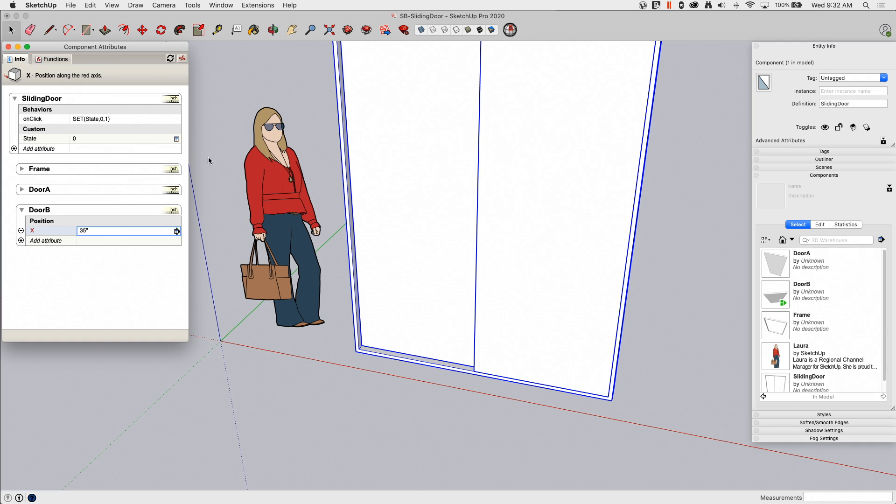
Test the sliding motion with the Interact tool by opening and closing DoorB, keeping the component attributes in view
click(199, 6)
click(202, 256)
click(272, 89)
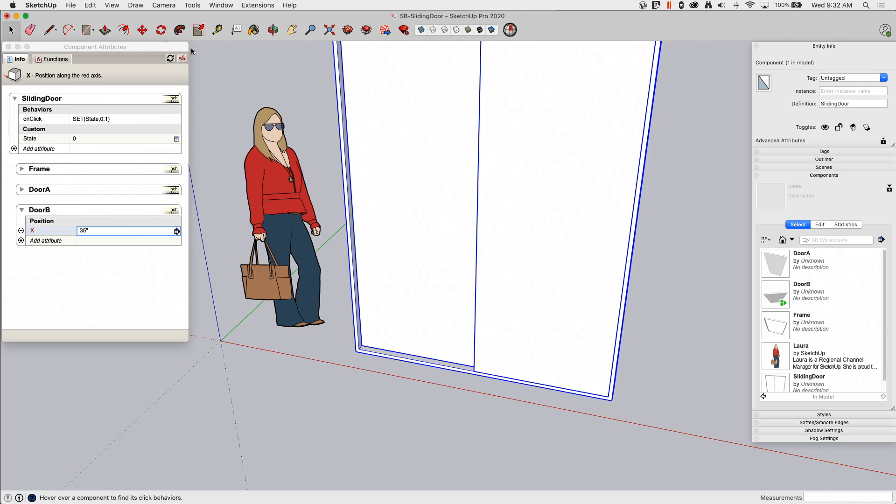
click(166, 49)
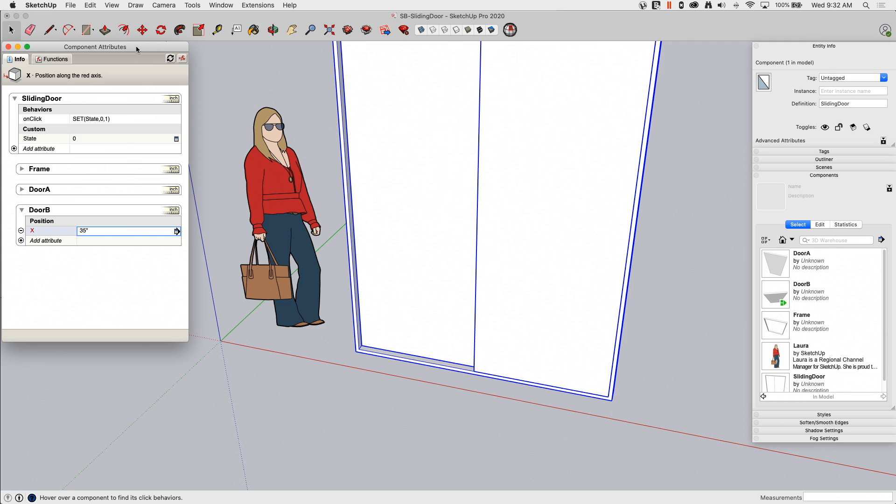
drag(148, 46, 160, 48)
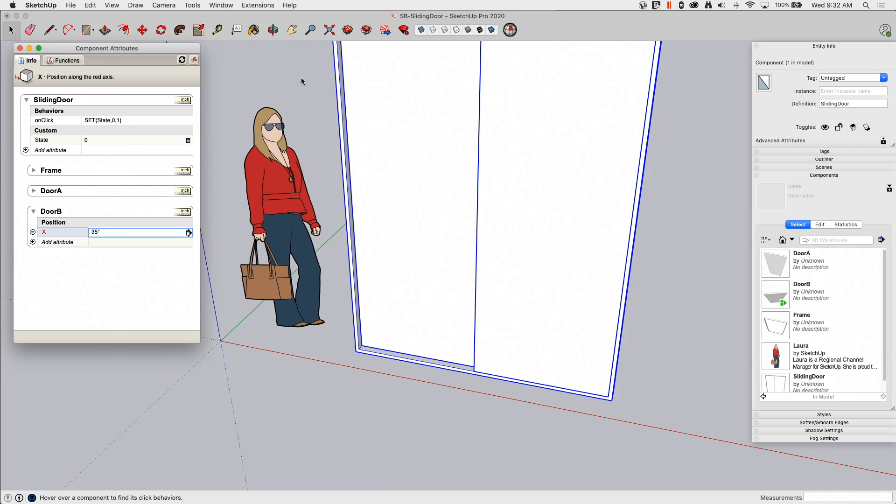
click(263, 70)
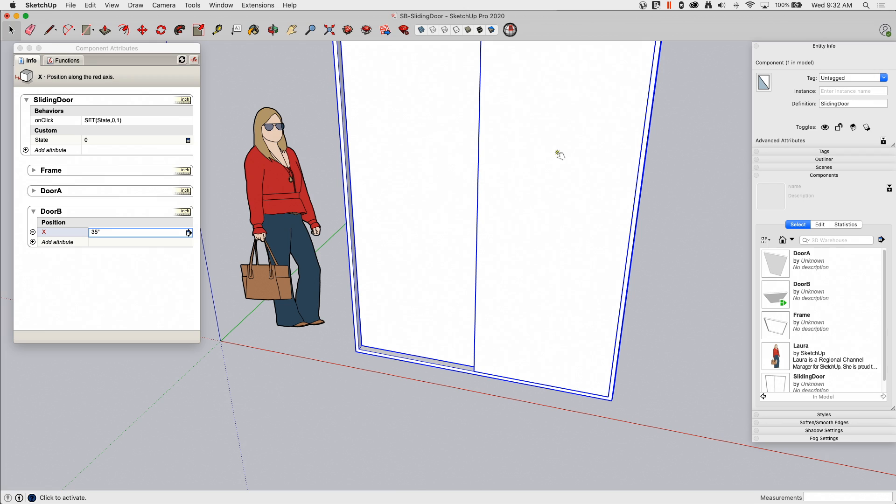
click(539, 211)
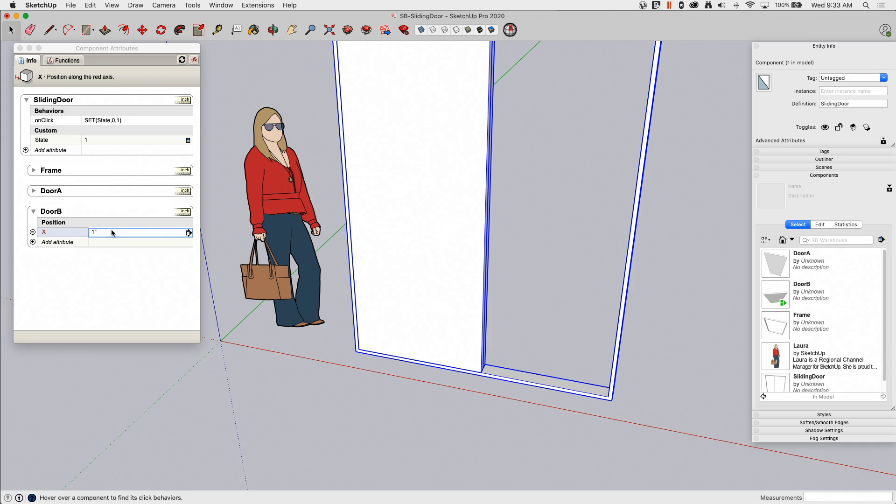
click(379, 133)
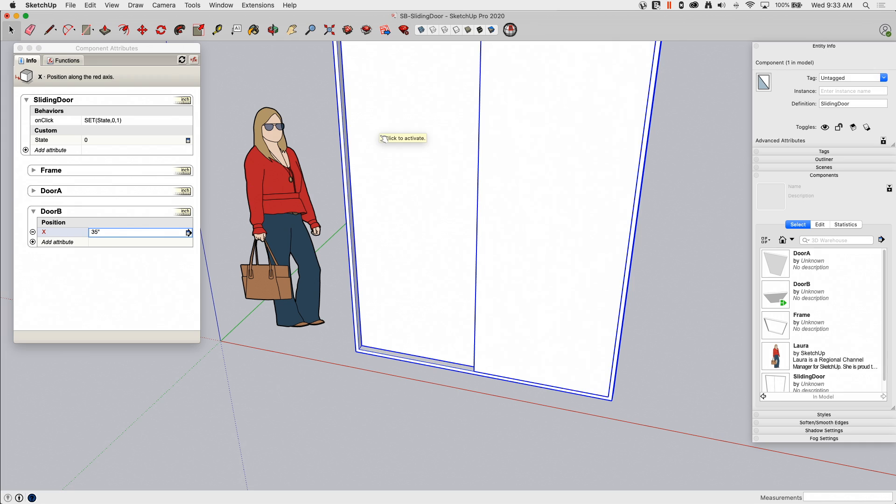
Test the sliding behavior by repeatedly opening and closing DoorB with the Interact tool, with the whole door assembly in view
click(421, 139)
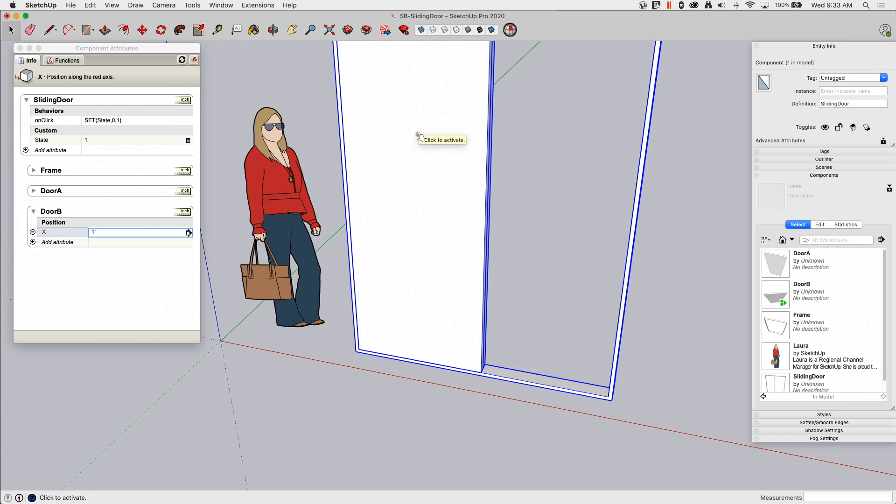
click(421, 138)
scroll(376, 268, down, 5)
click(430, 214)
click(430, 213)
click(431, 214)
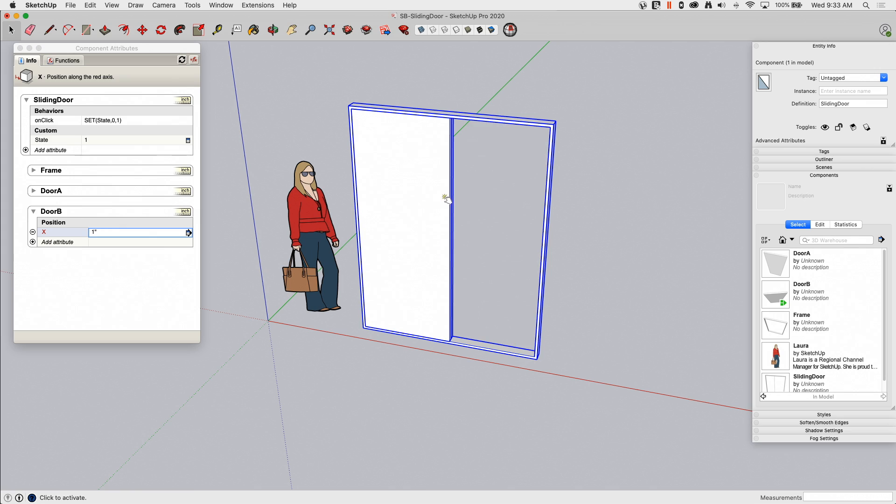
click(437, 204)
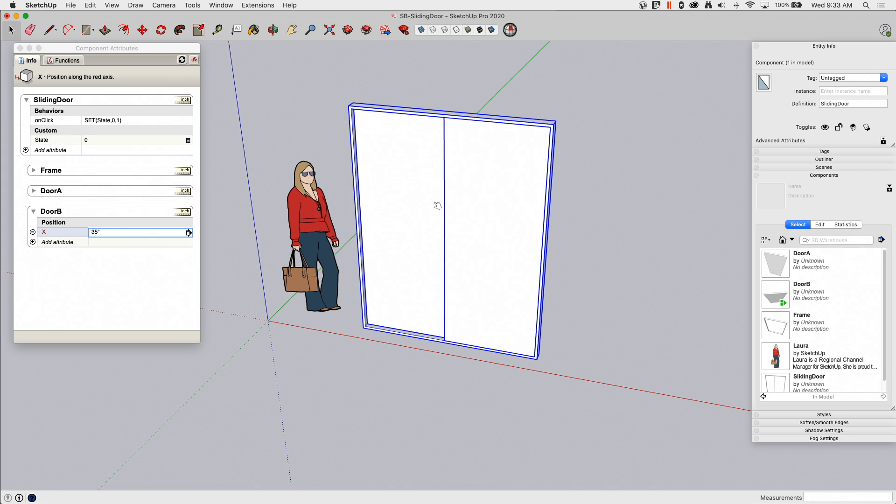
click(436, 205)
click(432, 201)
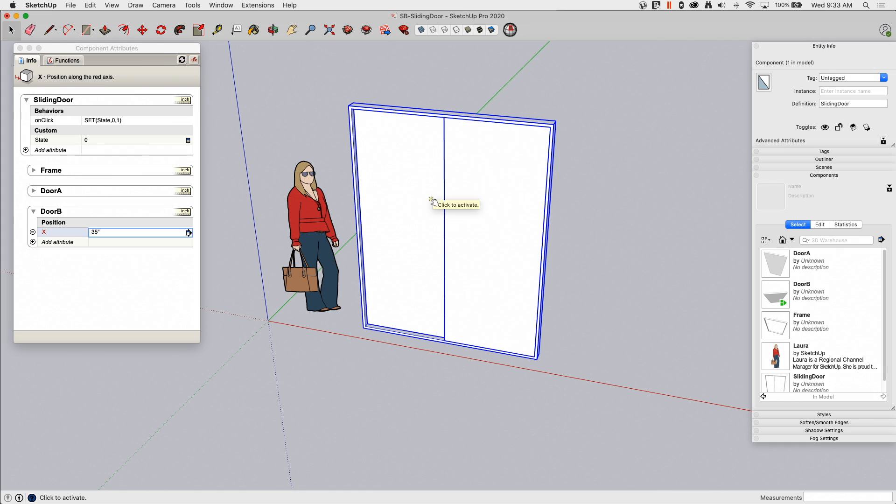
Trigger the sliding motion from the right-hand panel and the frame's upper right corner to test activation from different parts of SlidingDoor
click(464, 222)
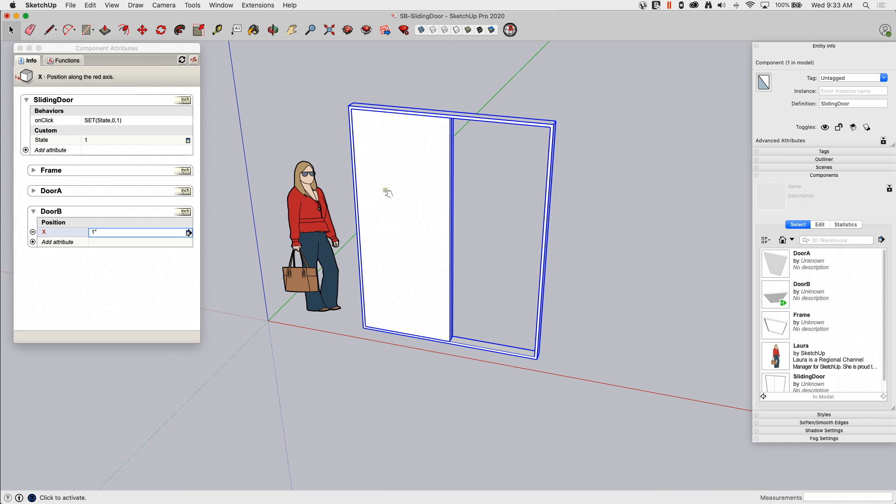
click(550, 125)
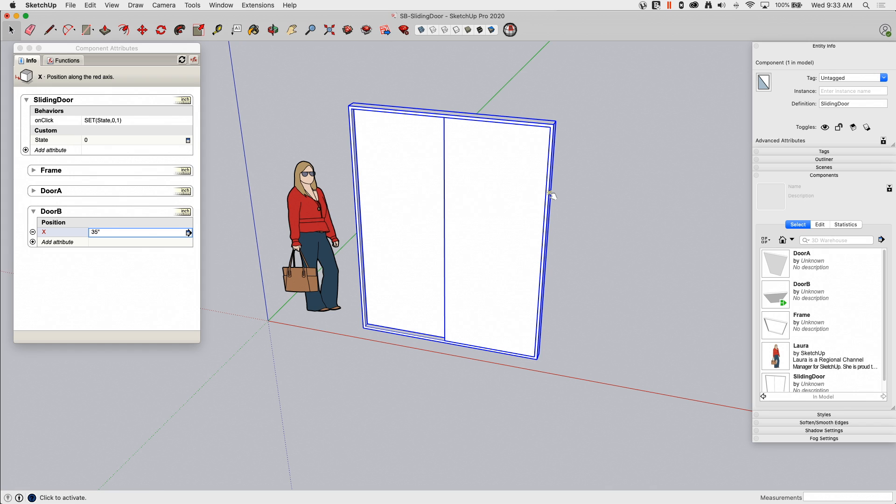
middle_drag(590, 186, 580, 262)
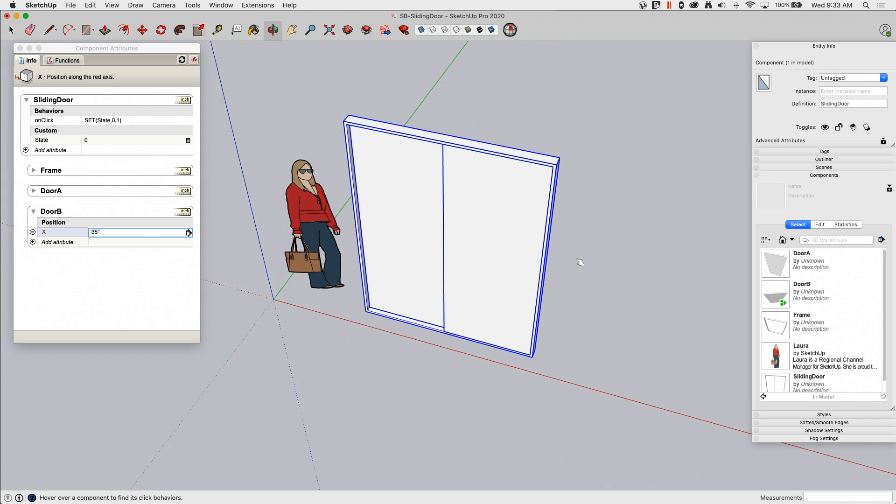